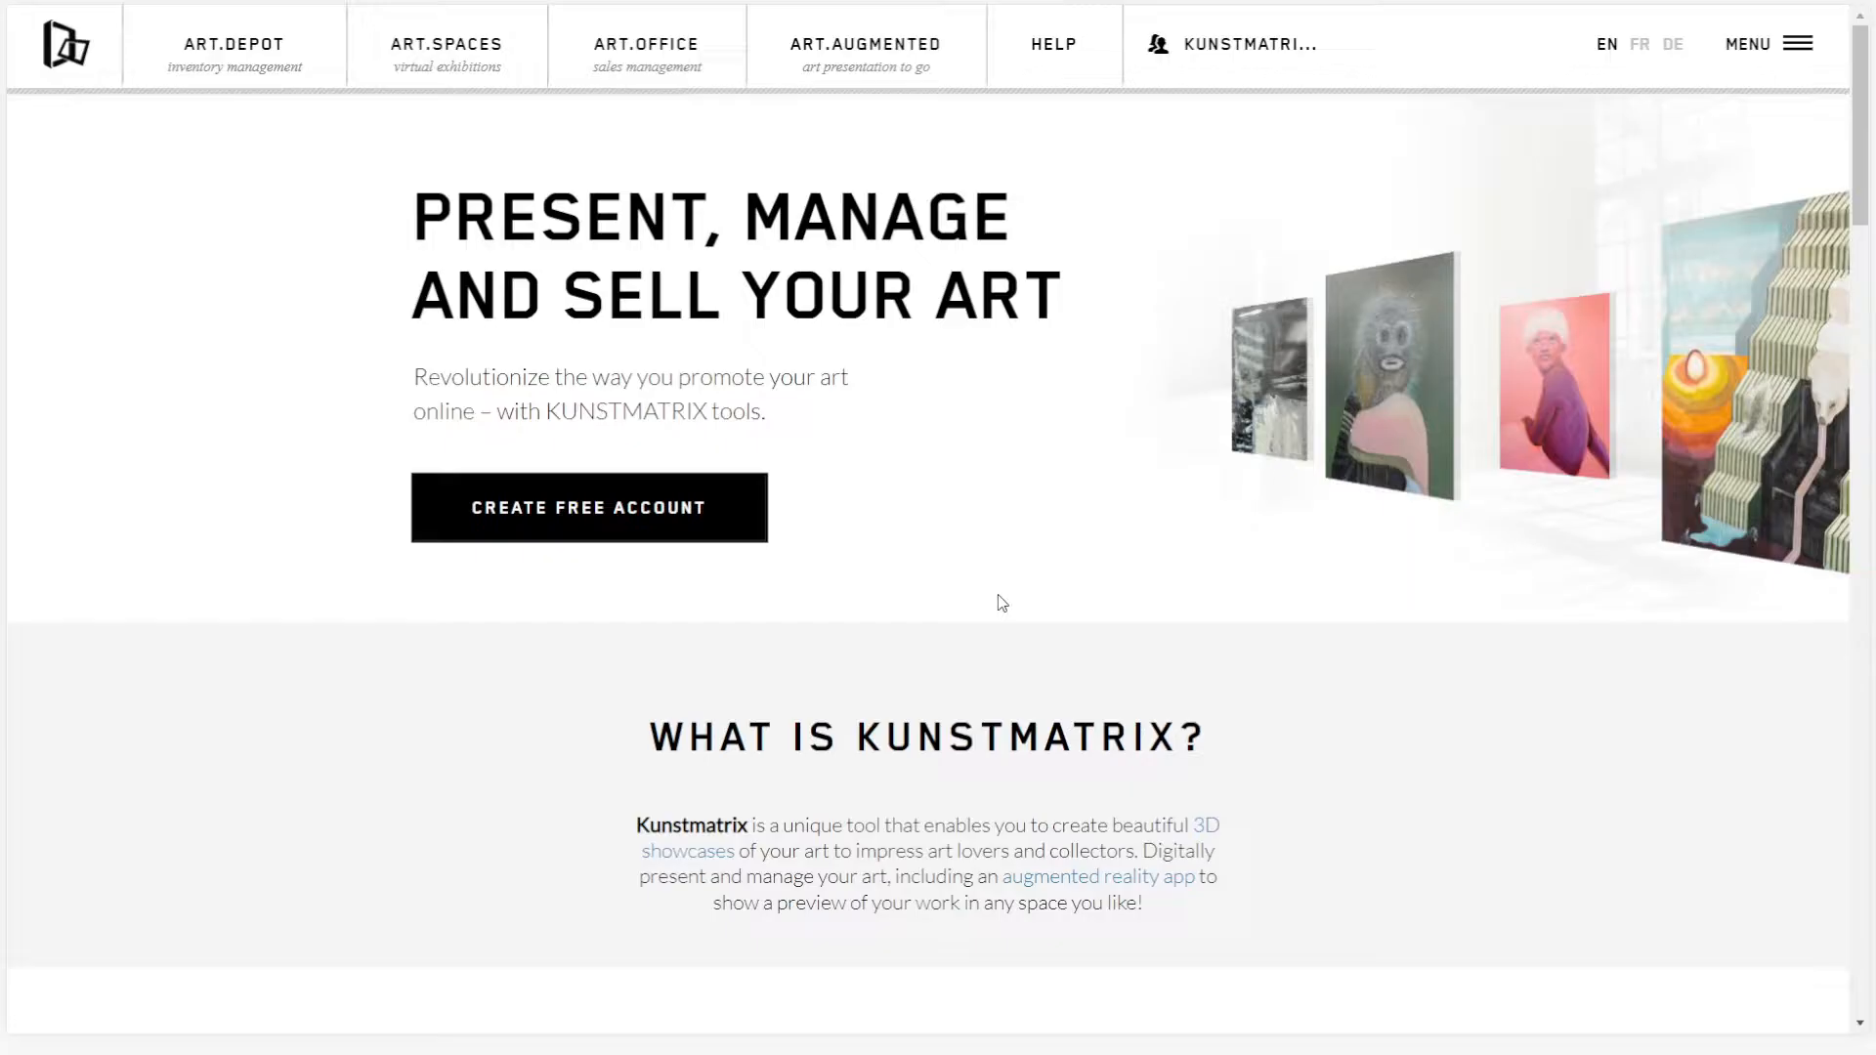
Start a new artwork in Art.Depot and set its sculpture type to Billboard
mouse_move(234, 59)
click(202, 115)
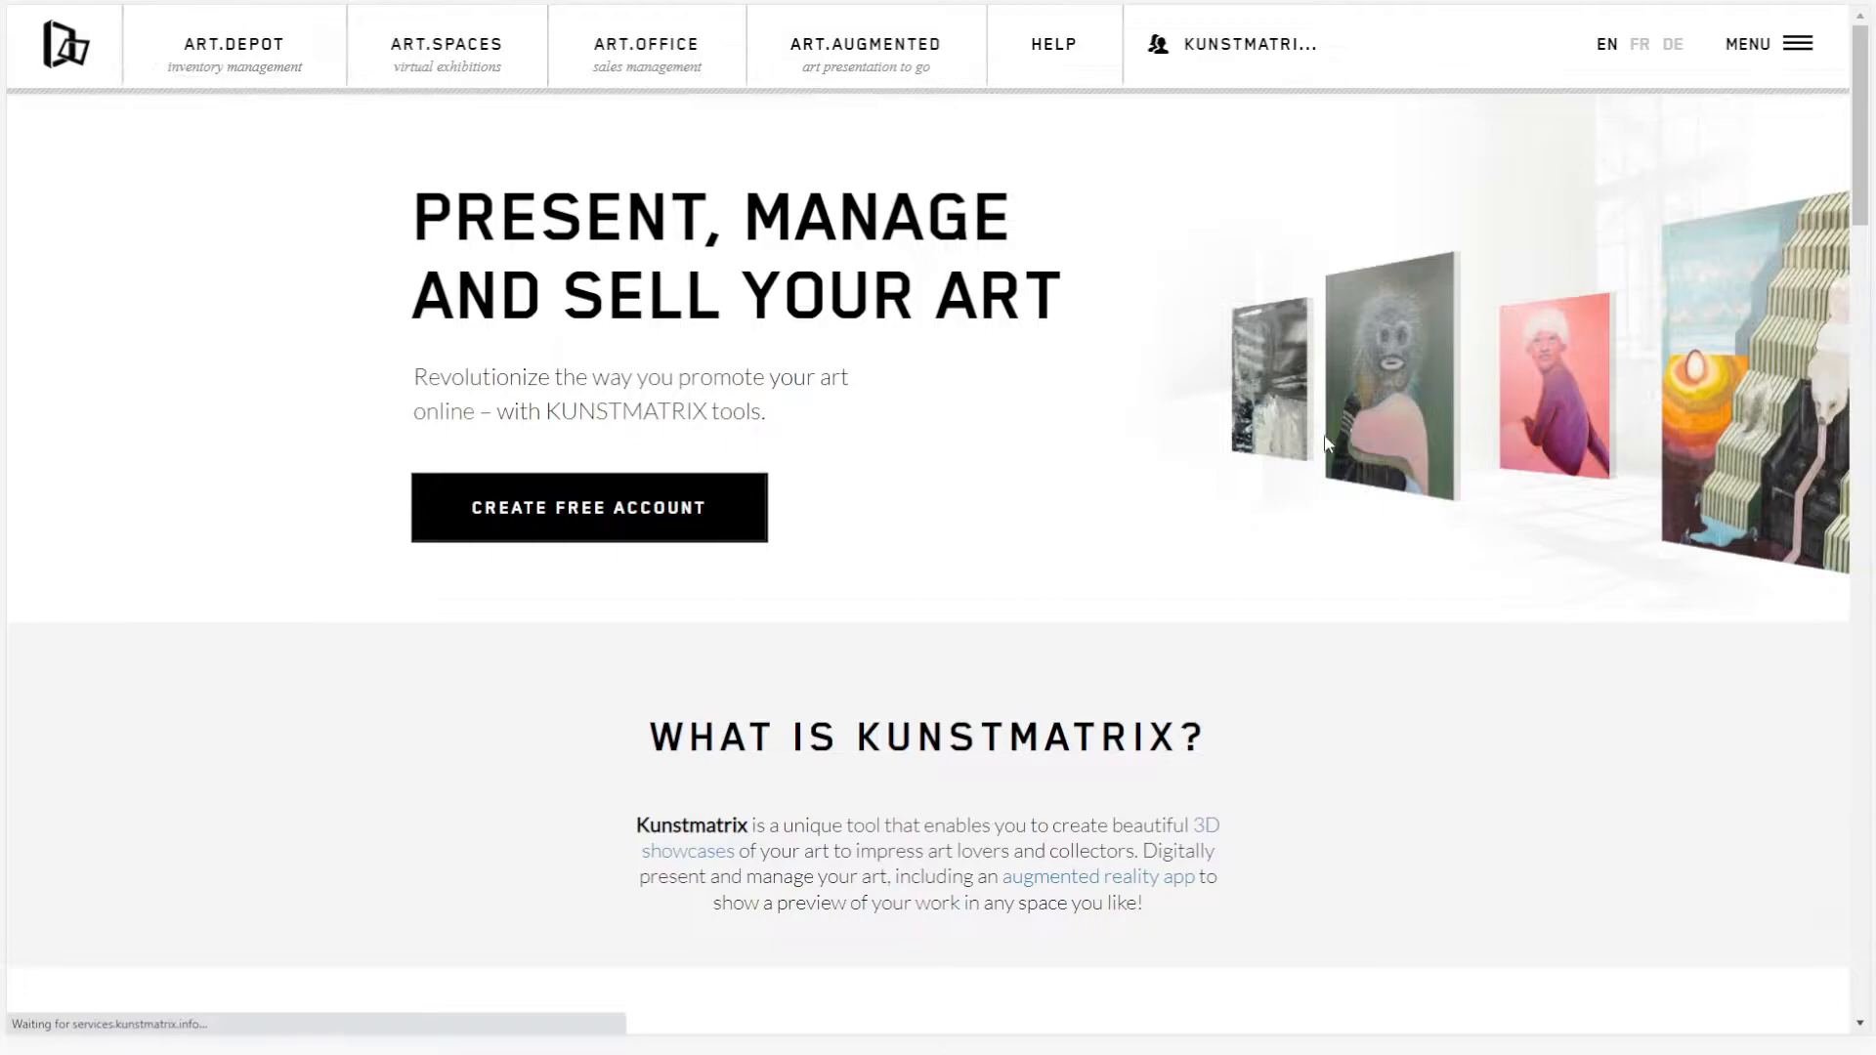
click(1194, 291)
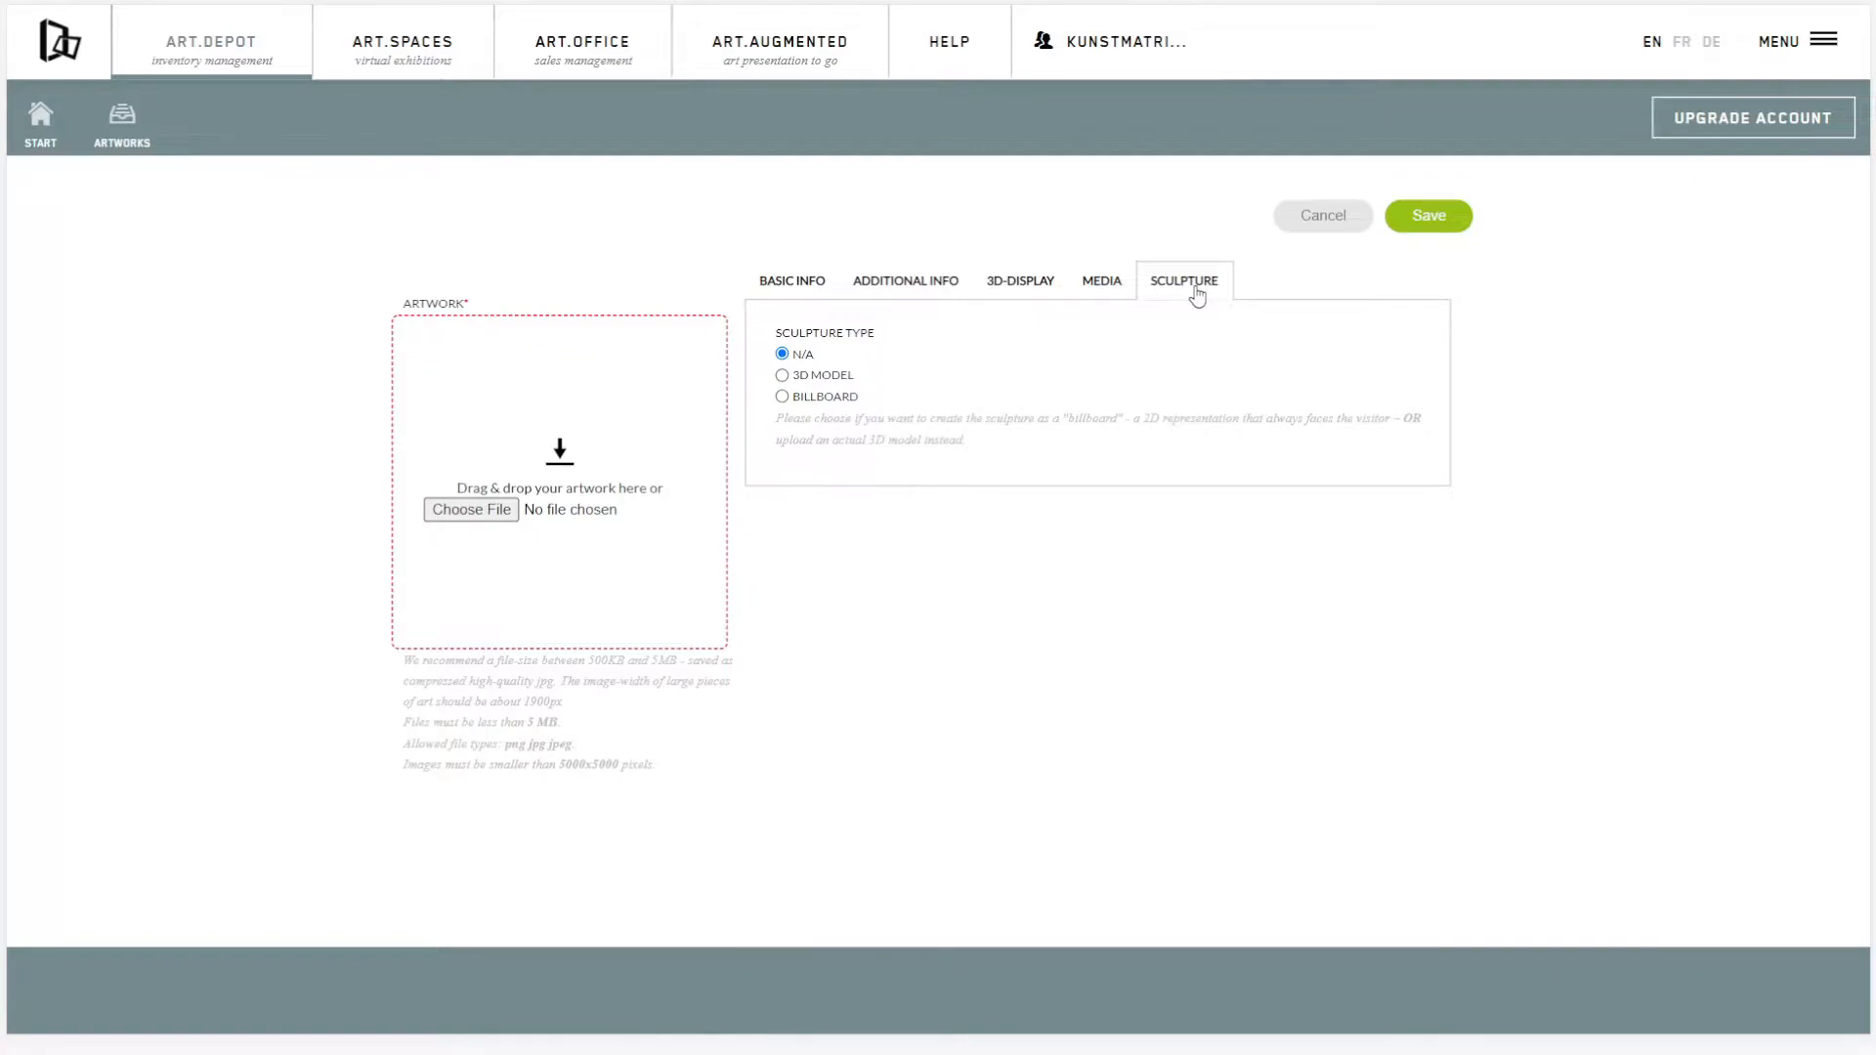
click(793, 401)
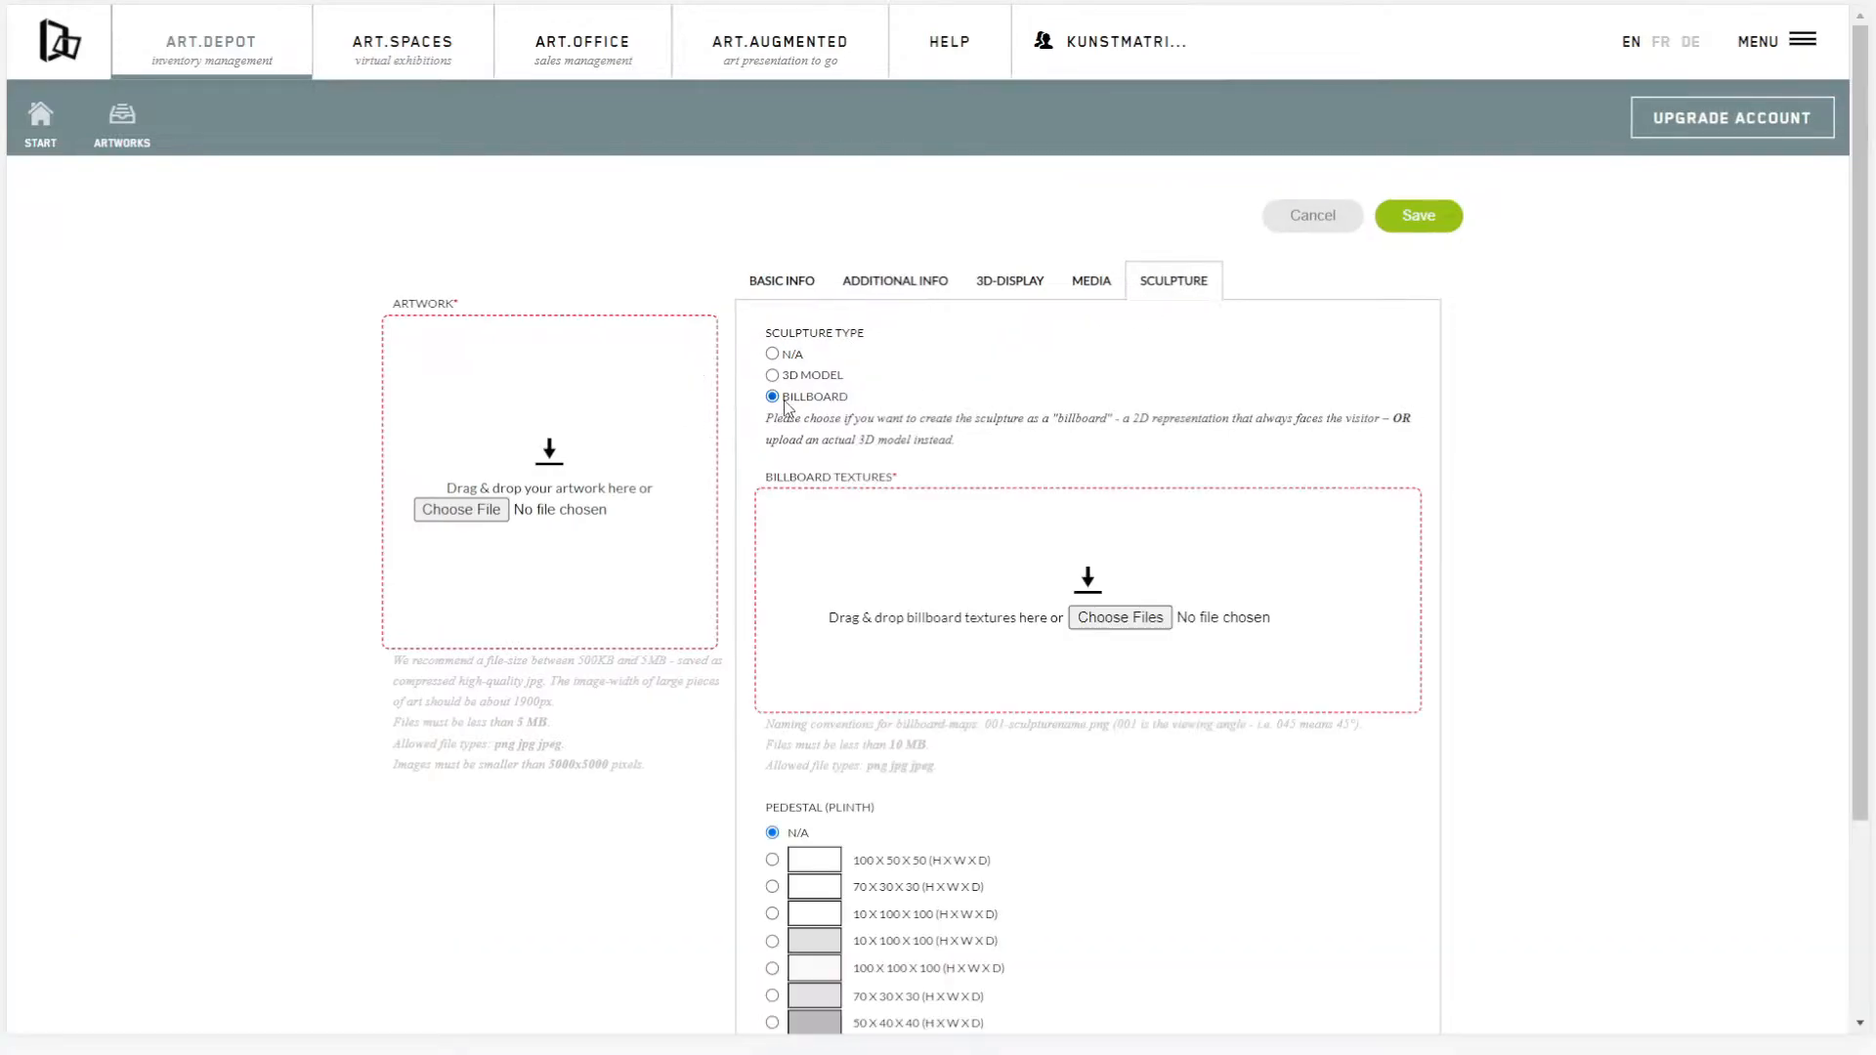
Compare the upload fields and pedestal options of the 3D Model sculpture type with those of Billboard
scroll(793, 405, down, 1)
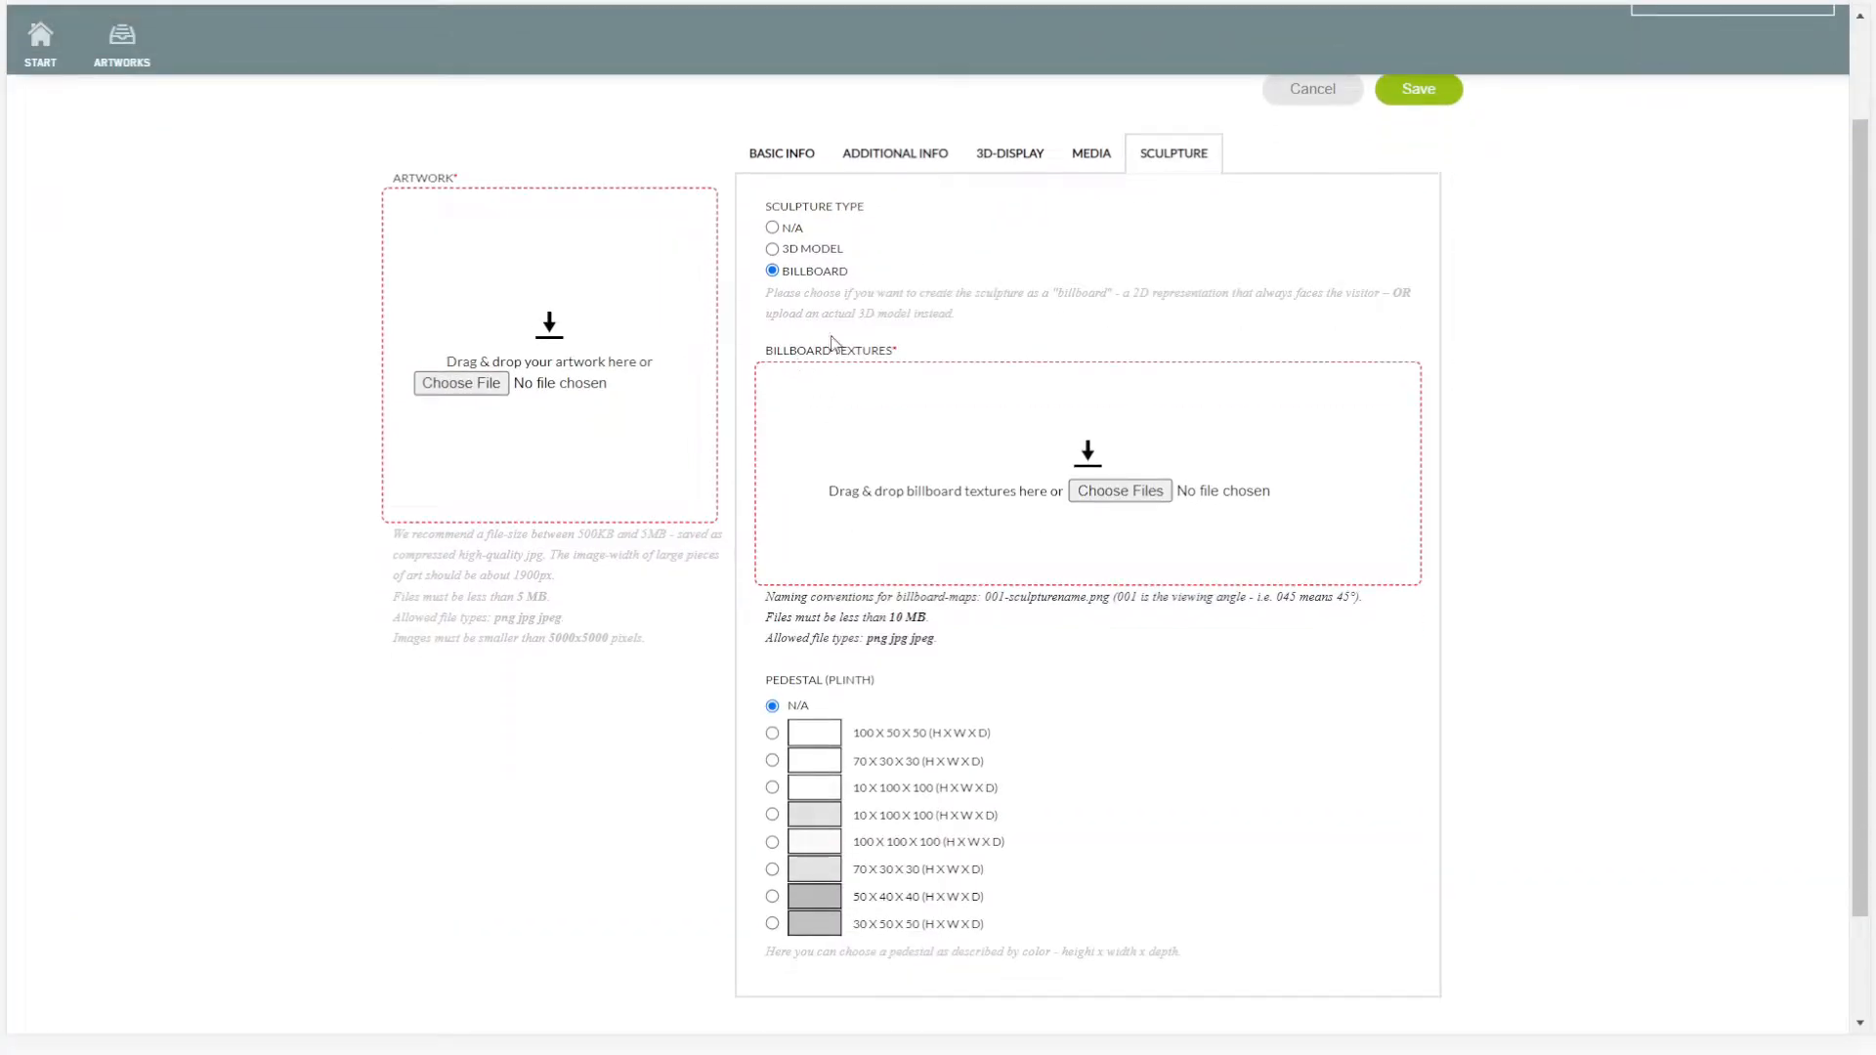
click(776, 250)
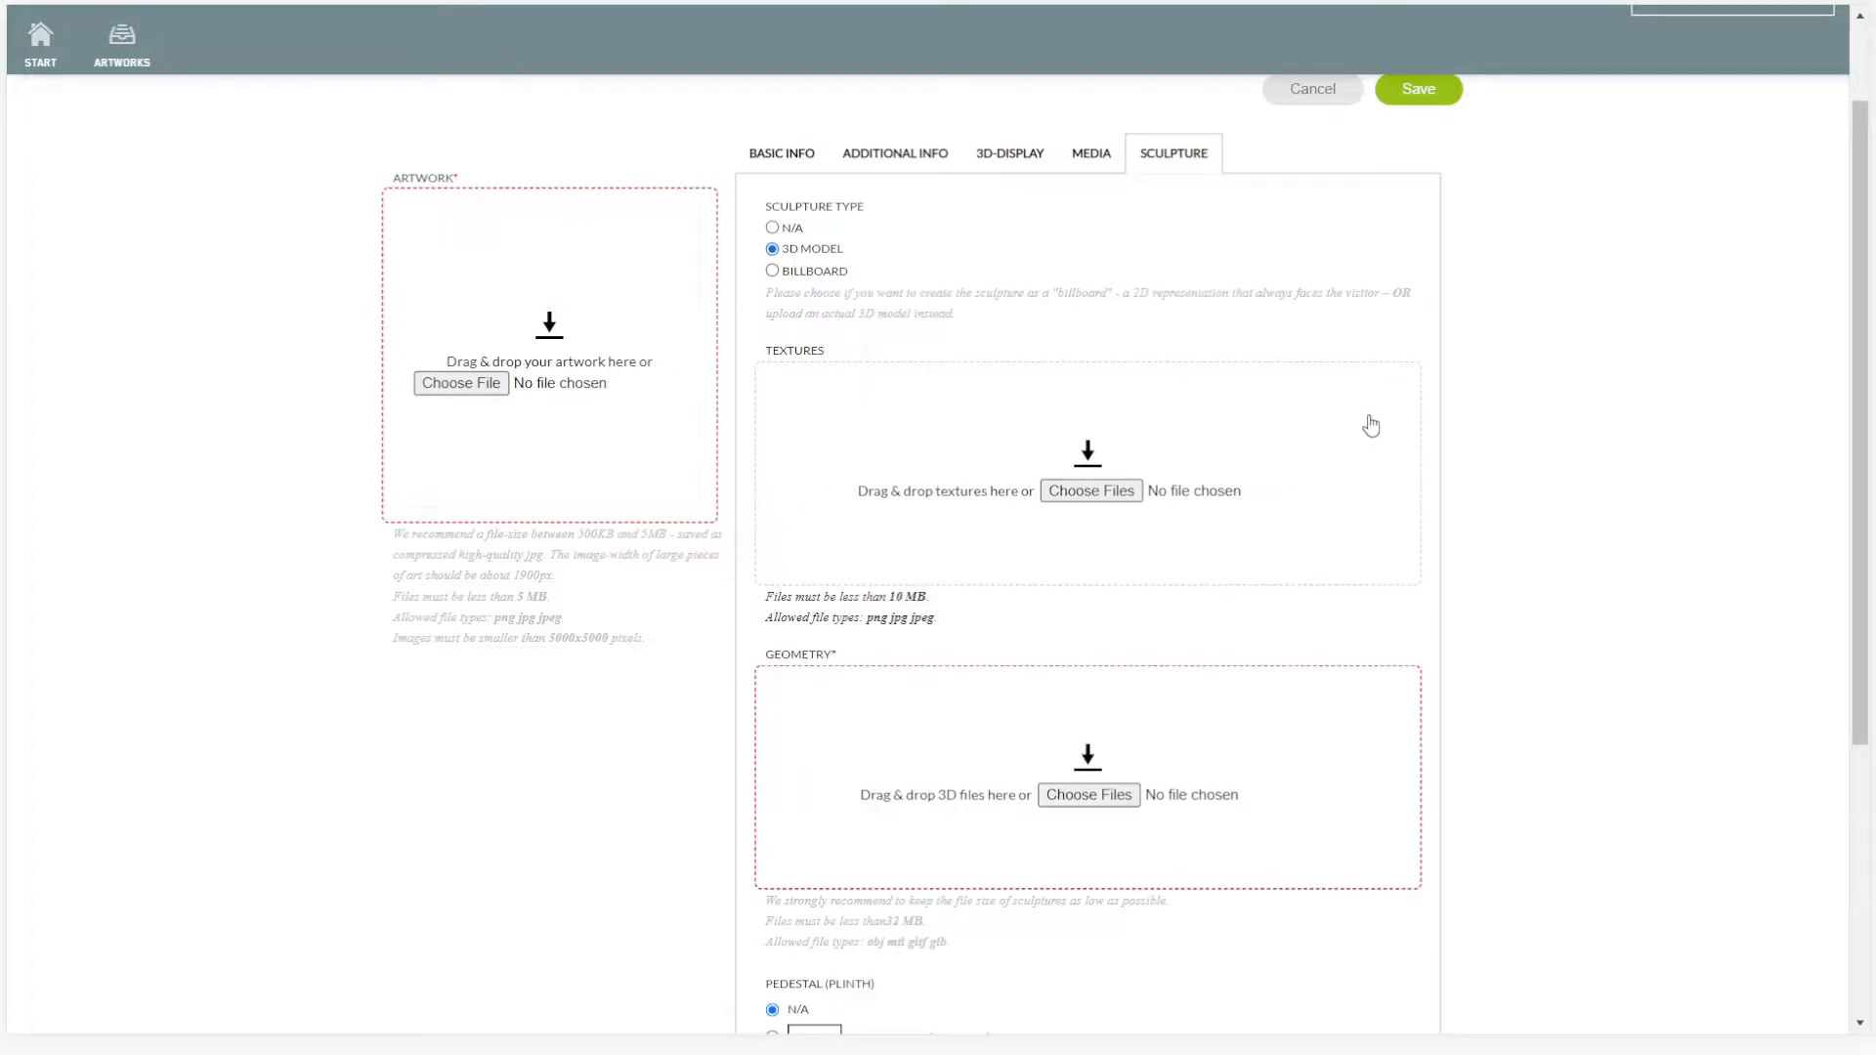
click(772, 271)
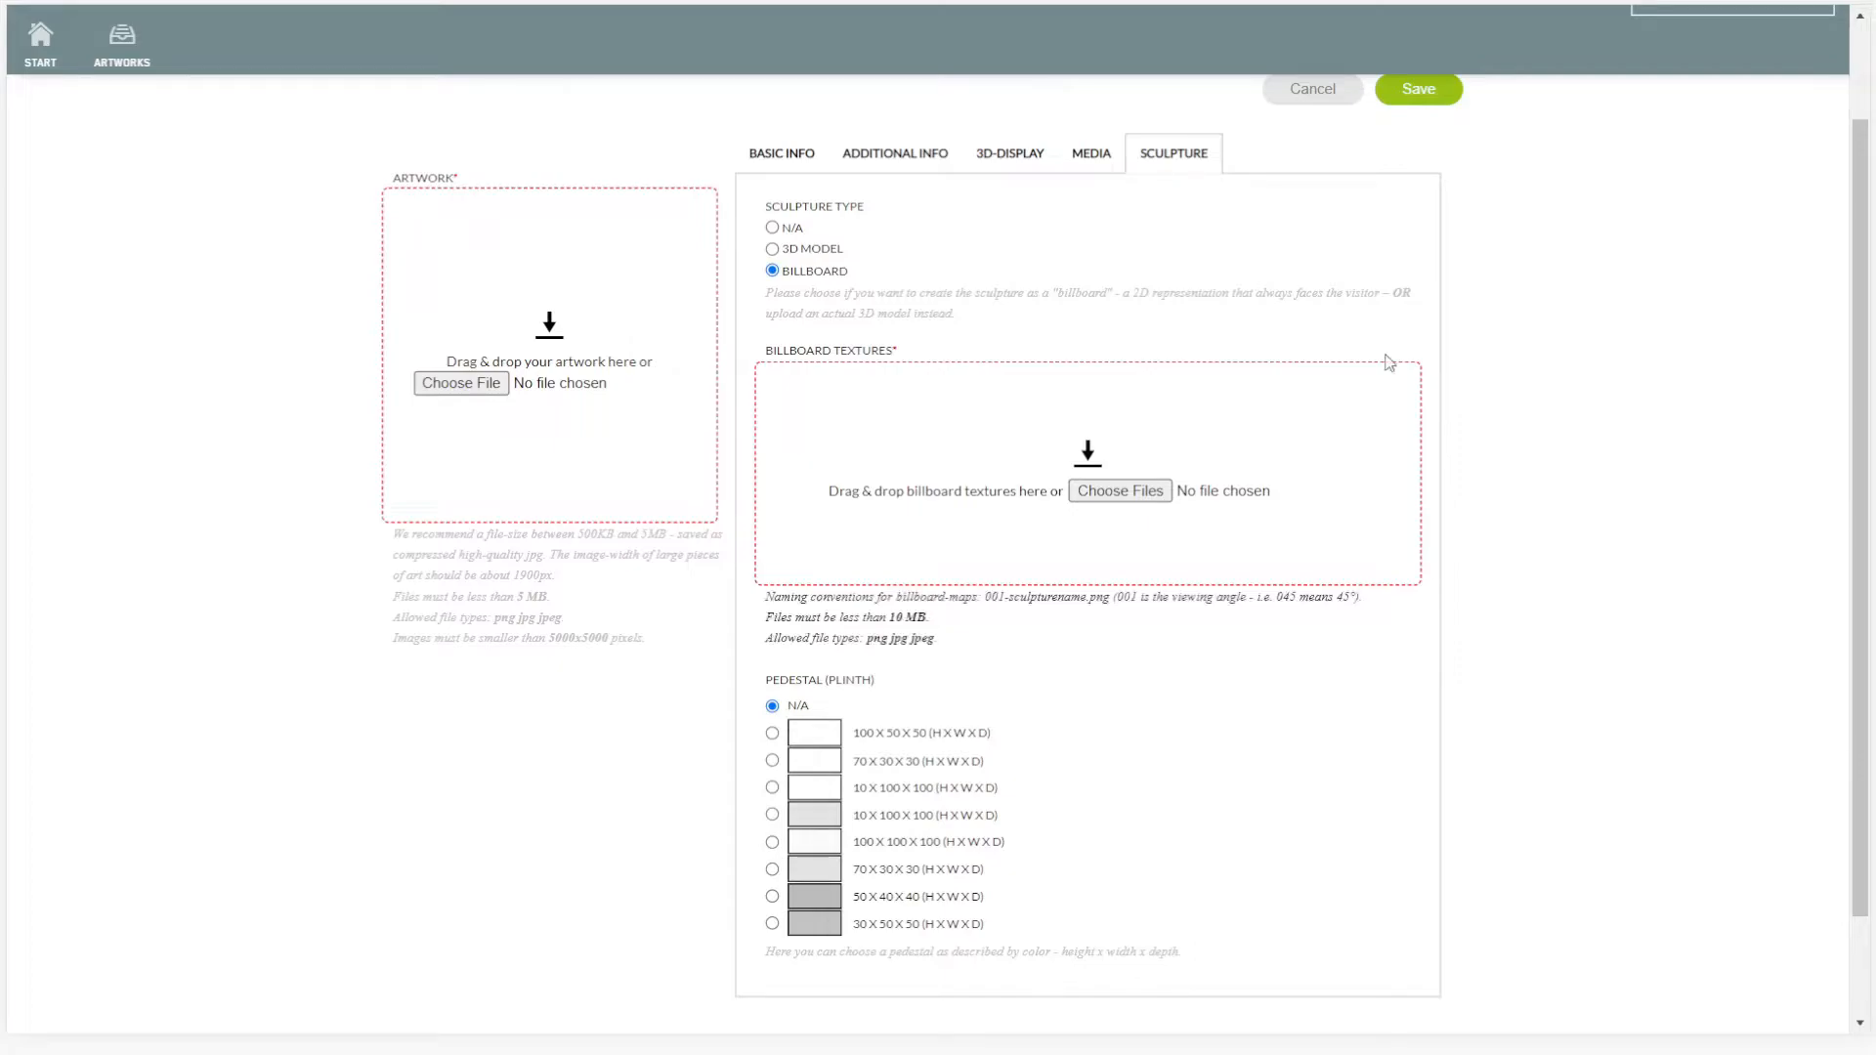
Return to the artwork's basic info and browse to the Test2 folder for the artwork image
click(778, 149)
click(471, 509)
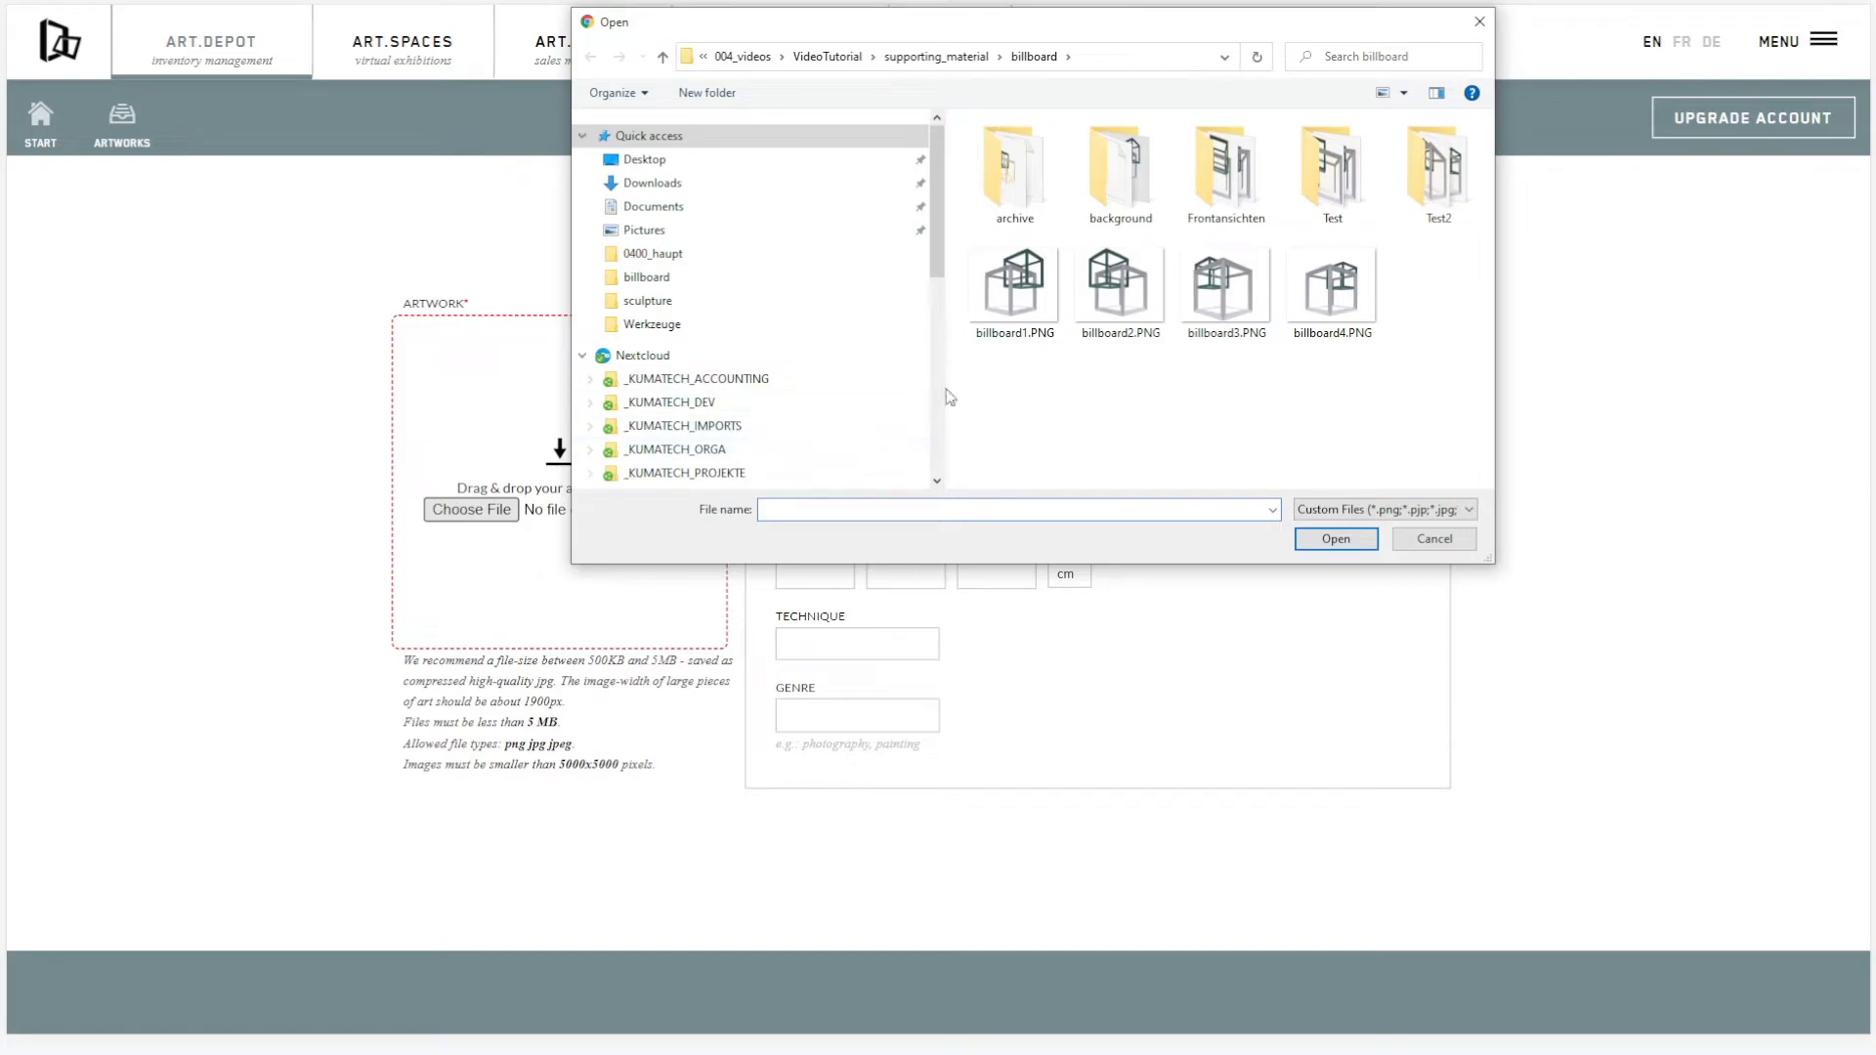
double_click(1438, 171)
Check the pixel width and height of billboard1.png in its file properties
click(1019, 179)
right_click(1018, 174)
click(1074, 838)
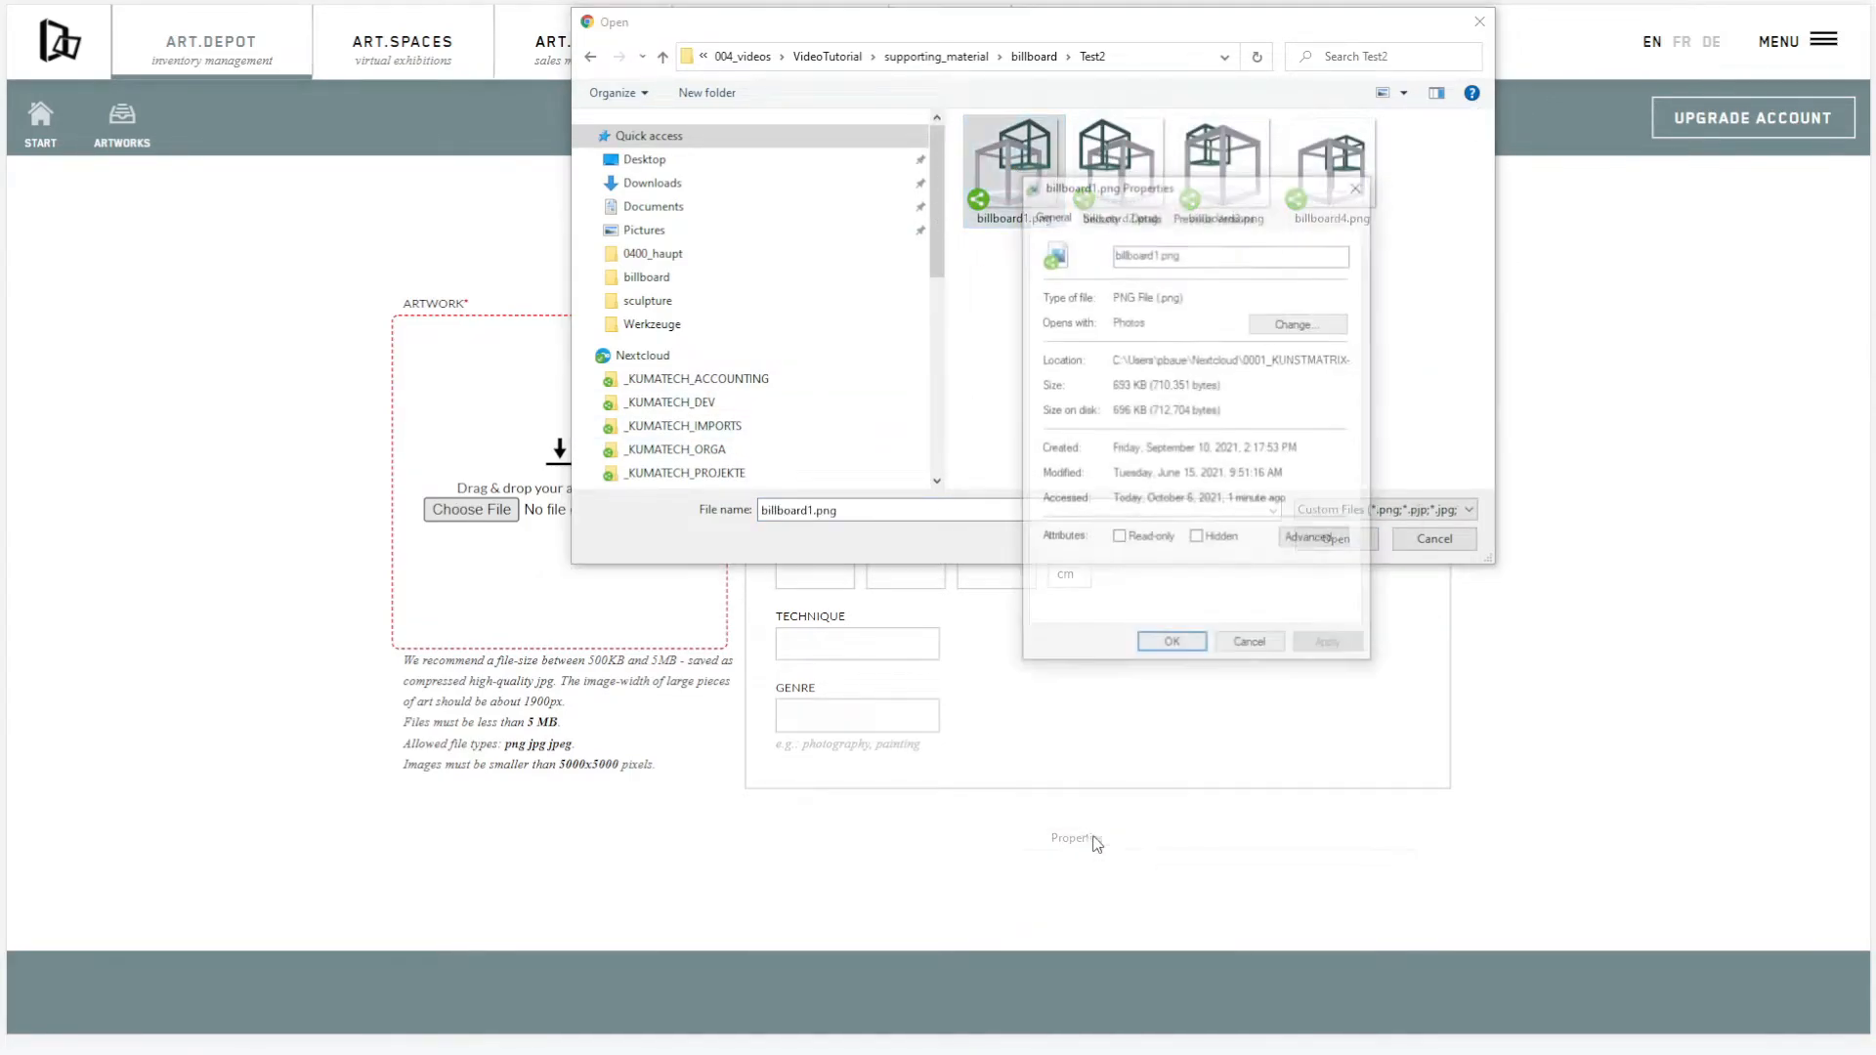
click(1159, 216)
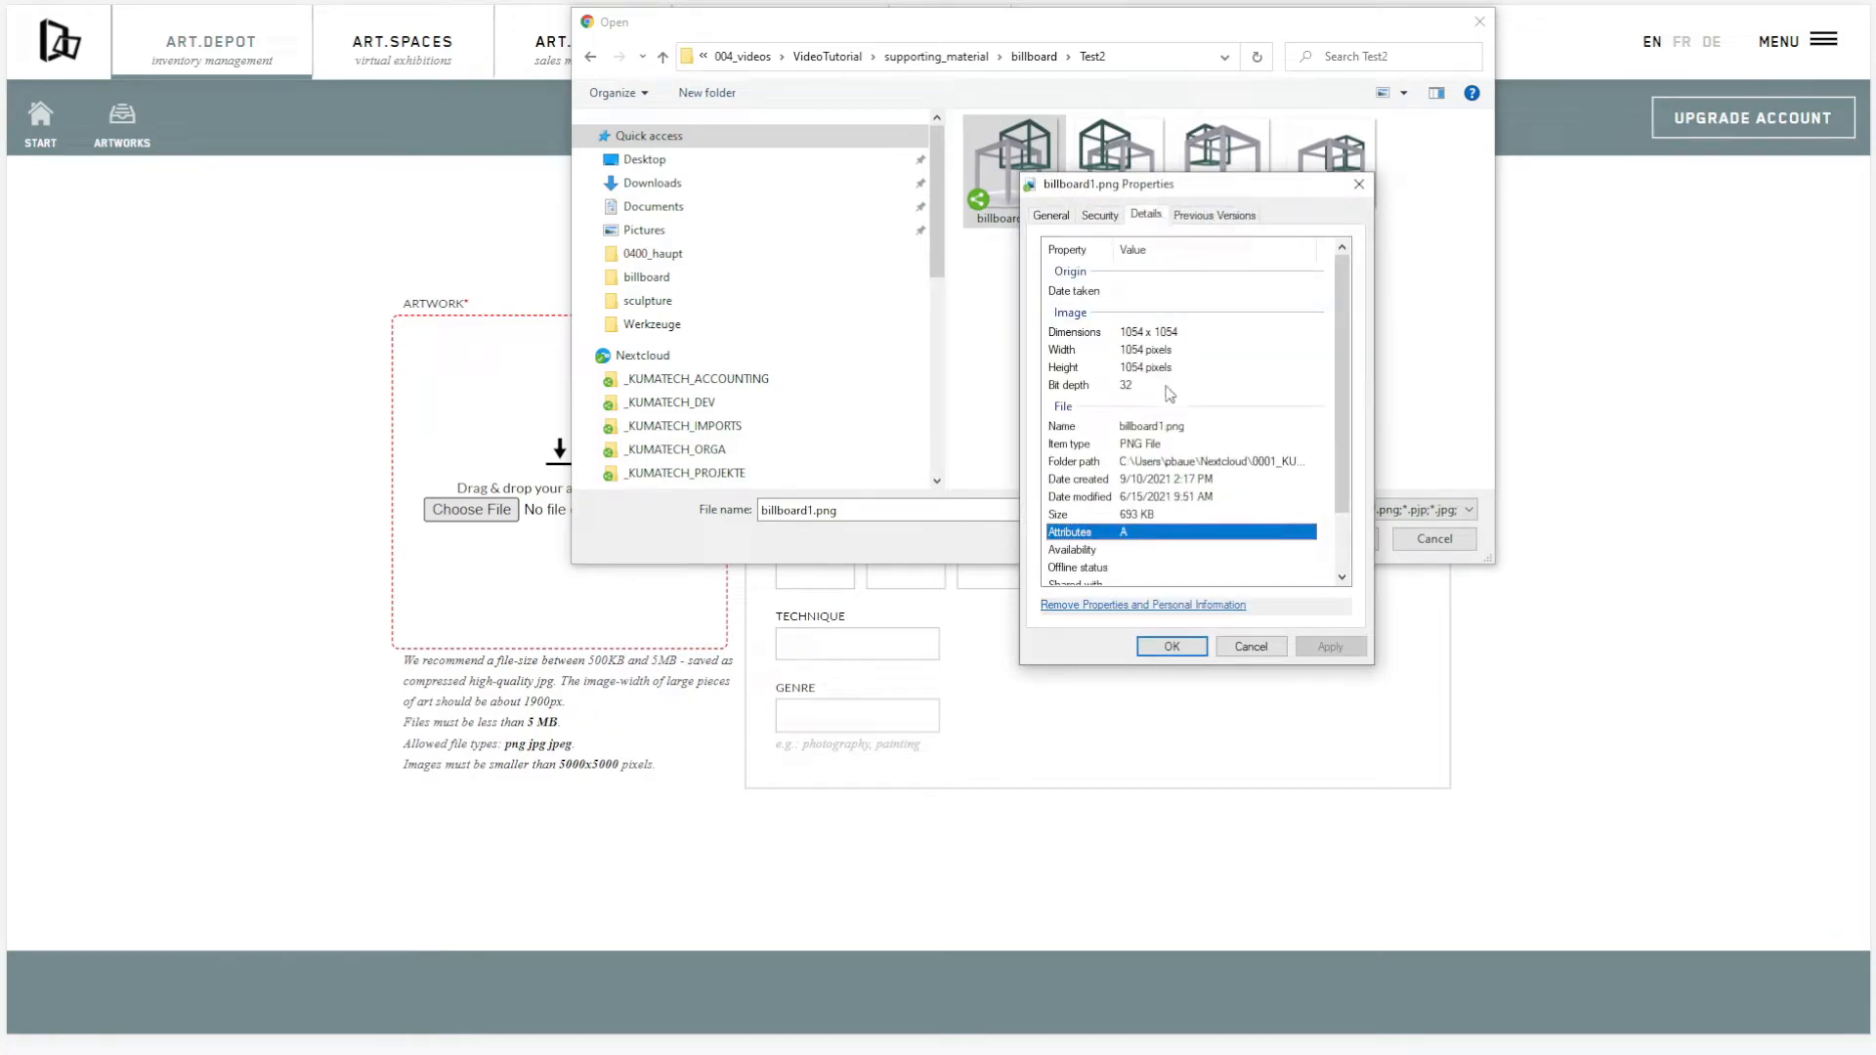
click(1138, 333)
click(1143, 350)
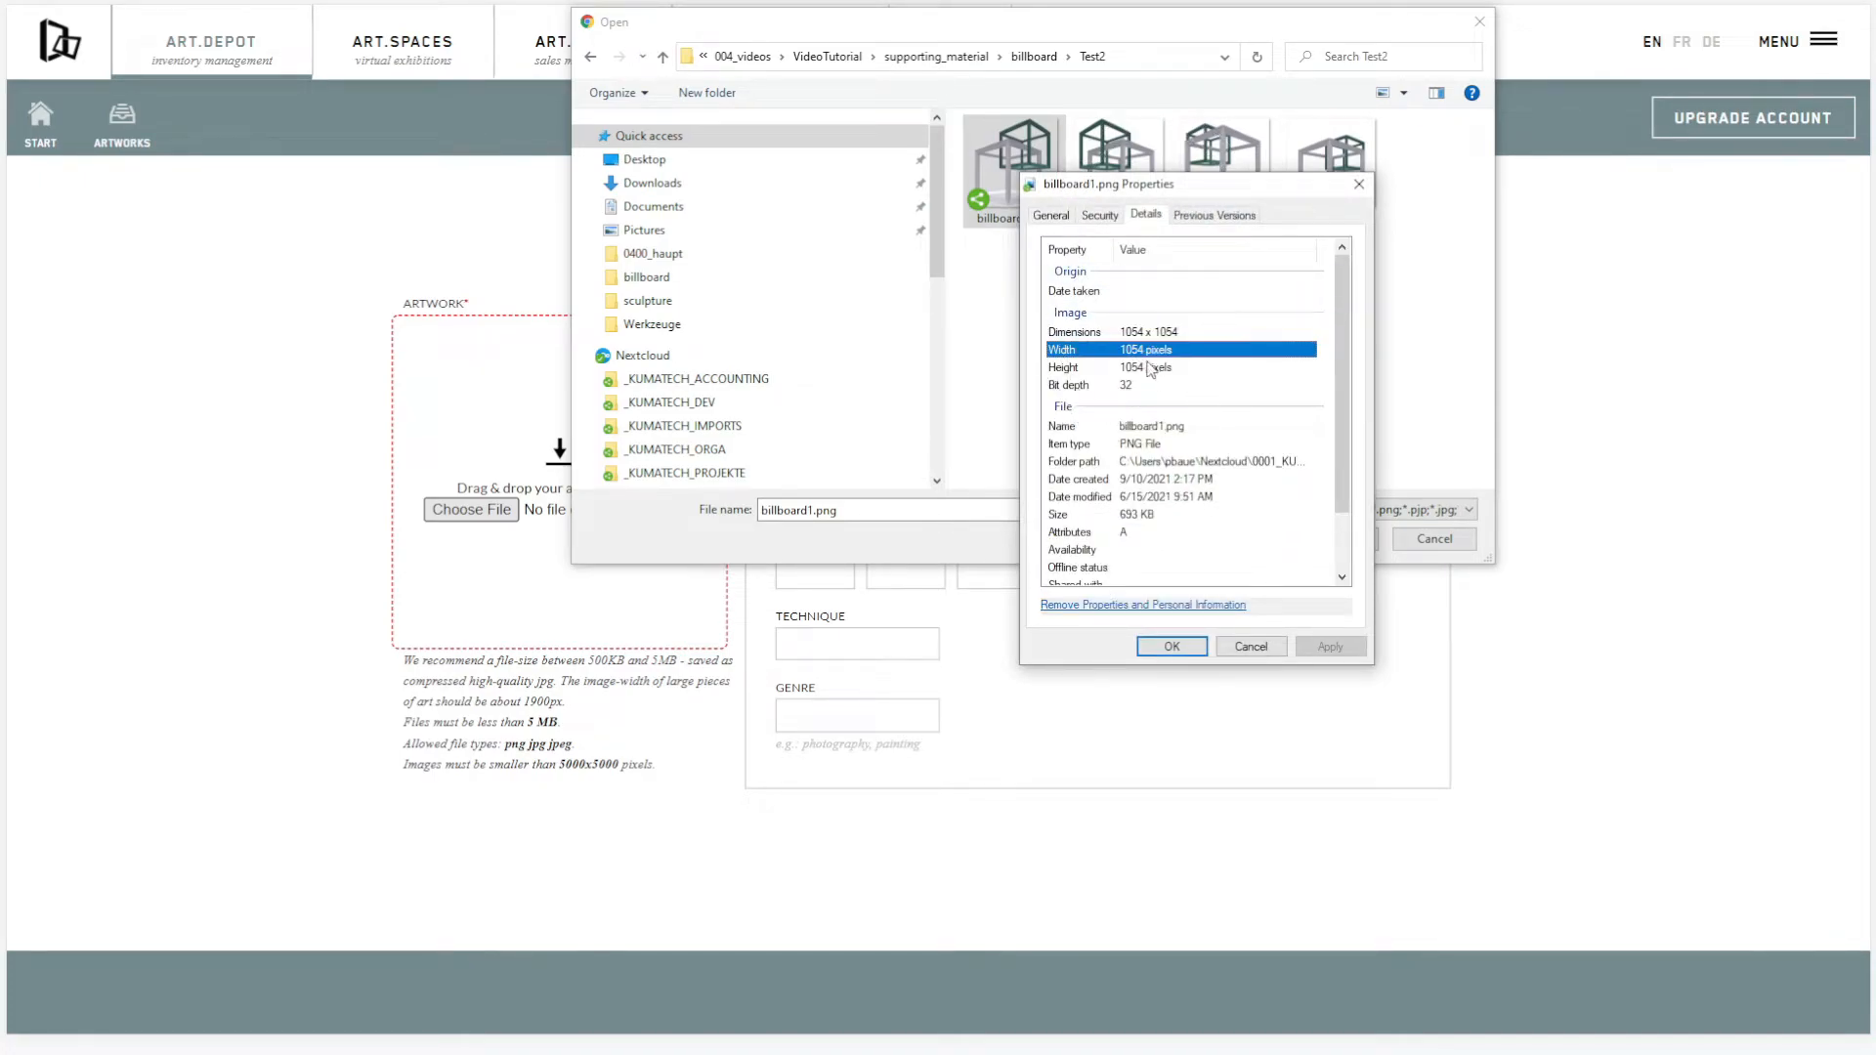
click(1153, 369)
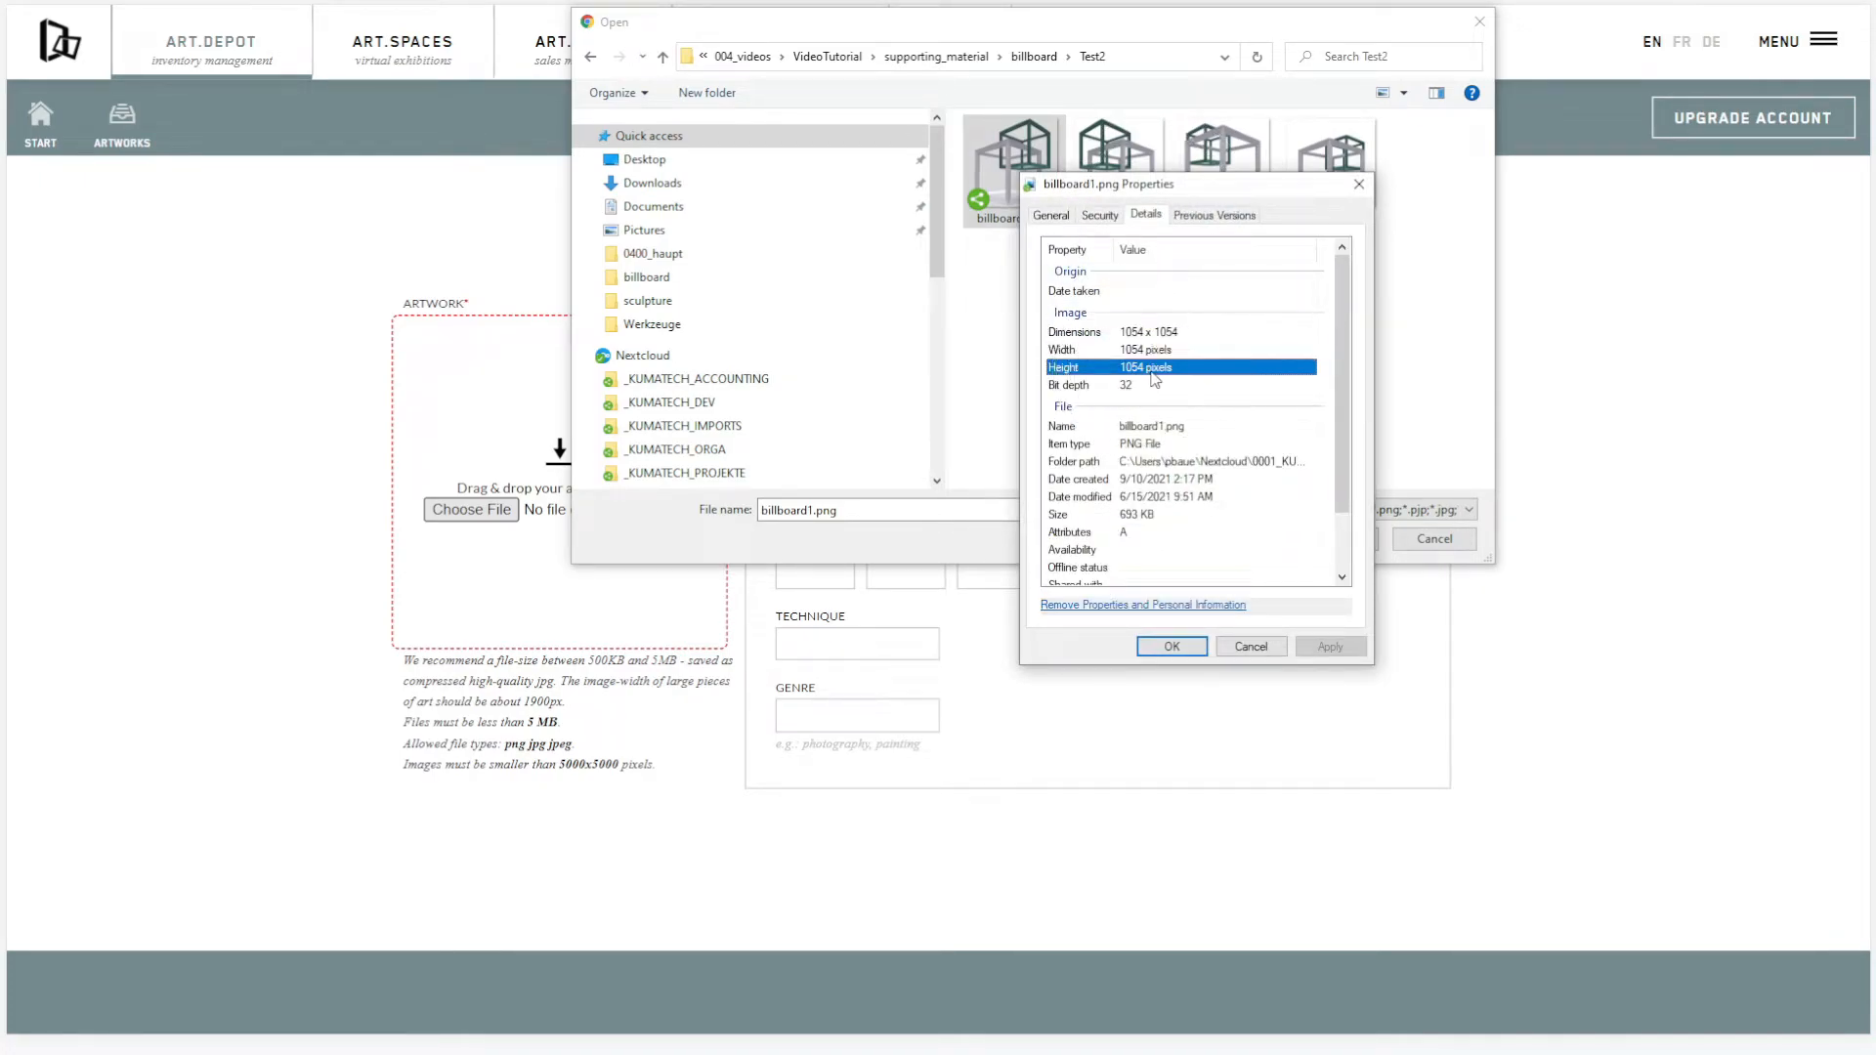
click(1171, 645)
Upload billboard1.png as the artwork image and title the artwork billboard_test3
double_click(1002, 165)
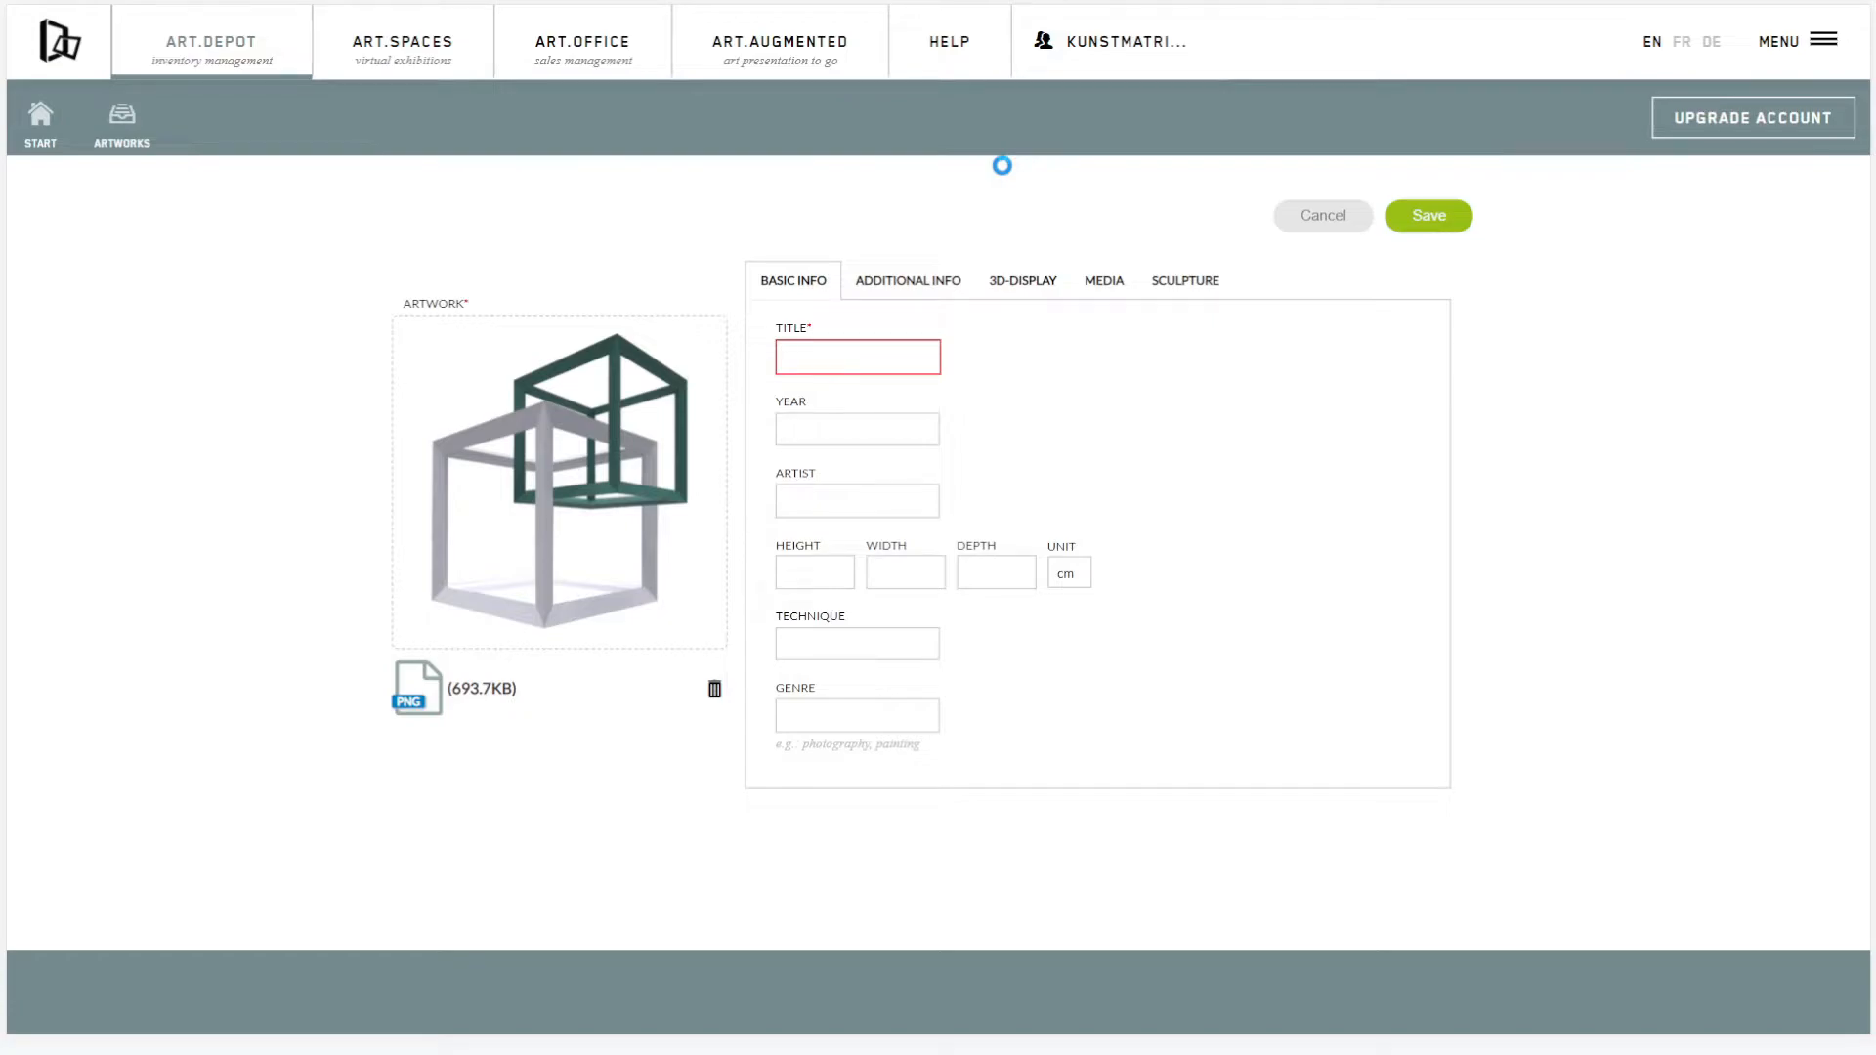
click(834, 353)
text(b)
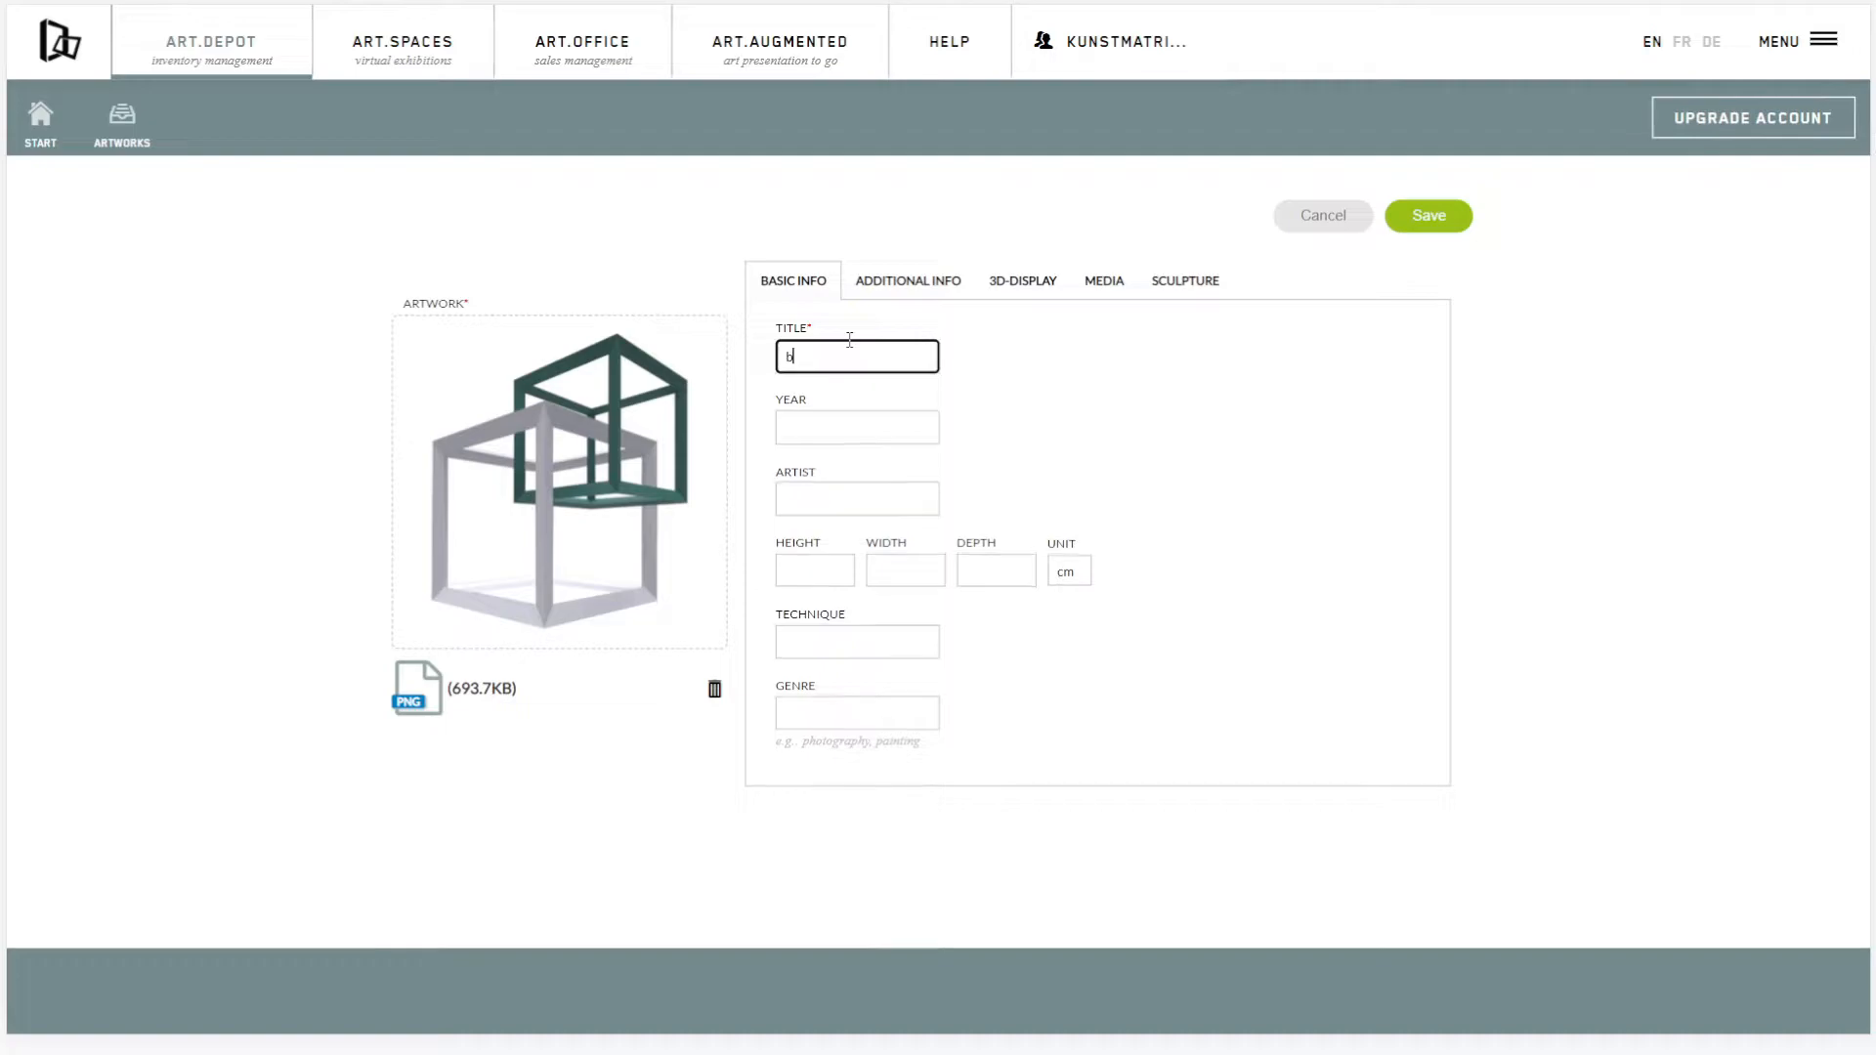
text(illboard_test3)
Set the artwork's height, width and depth to 105.4 cm each
click(795, 567)
text(105)
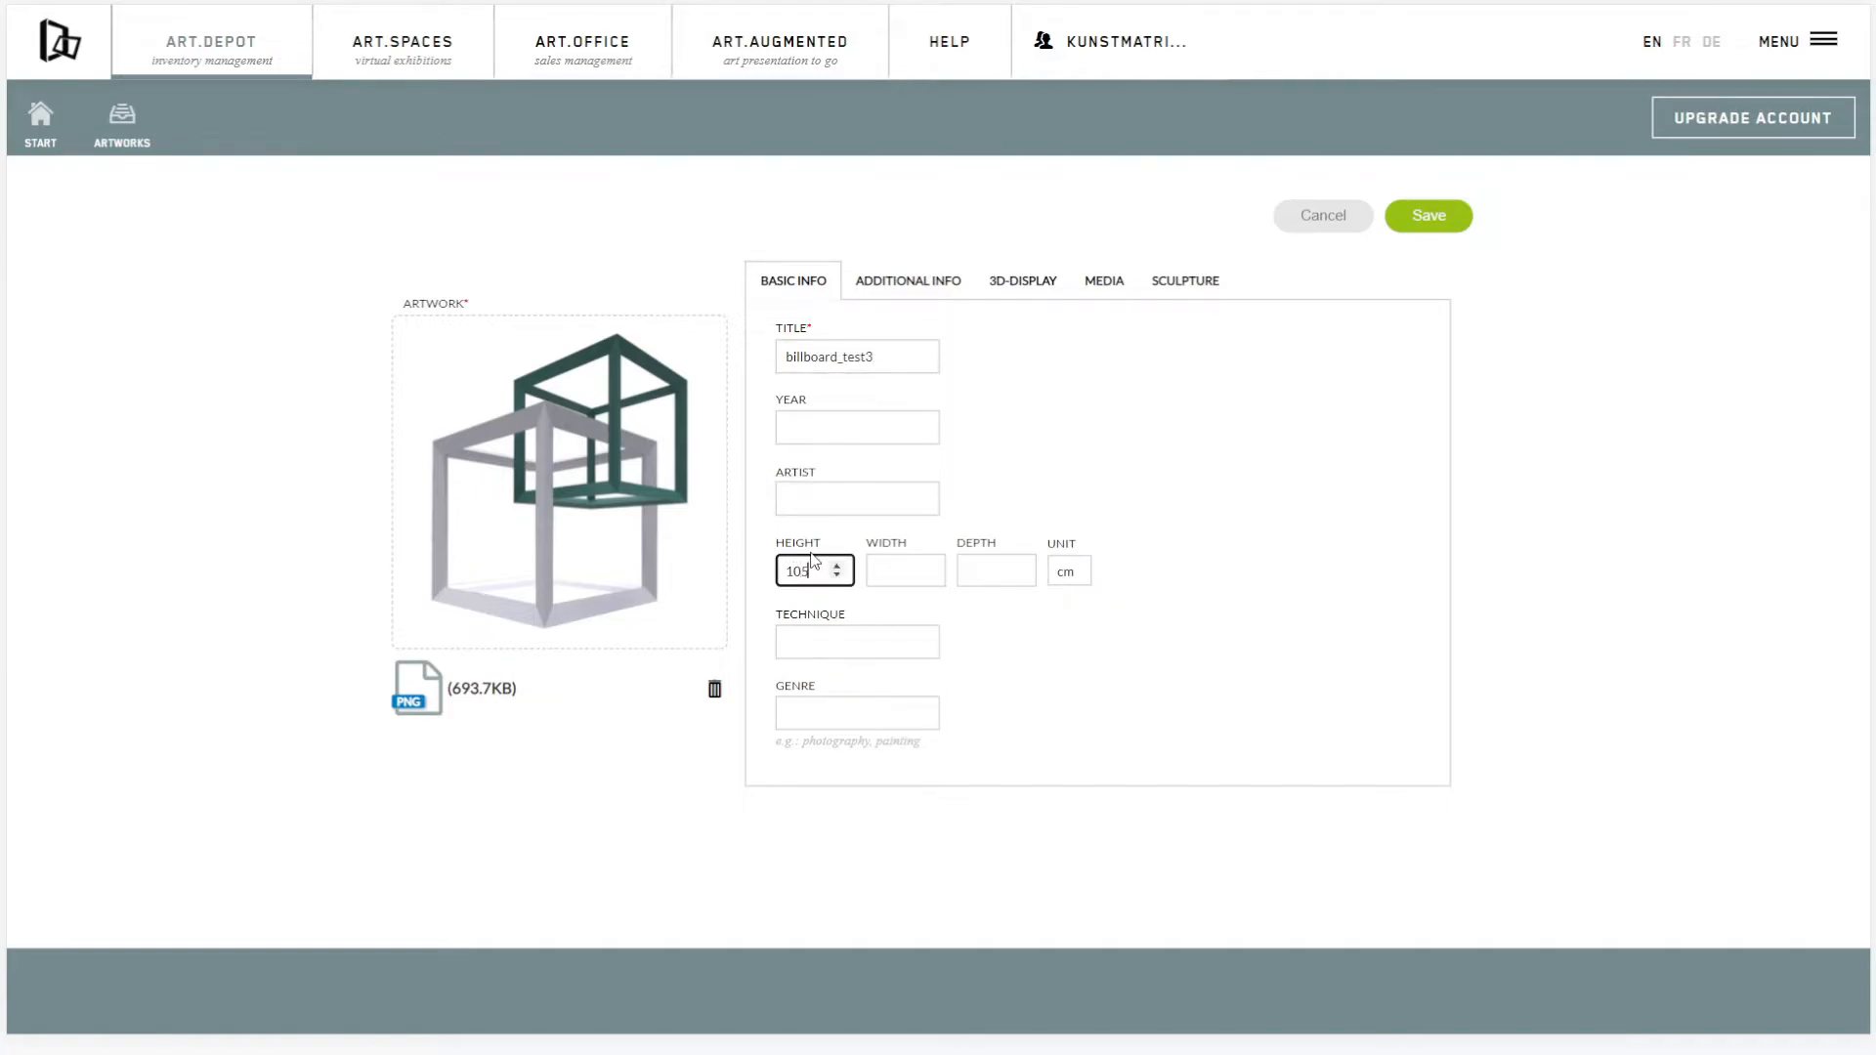
text(.4)
double_click(818, 571)
key(ctrl+c)
click(923, 571)
key(ctrl+v)
click(985, 568)
key(ctrl+v)
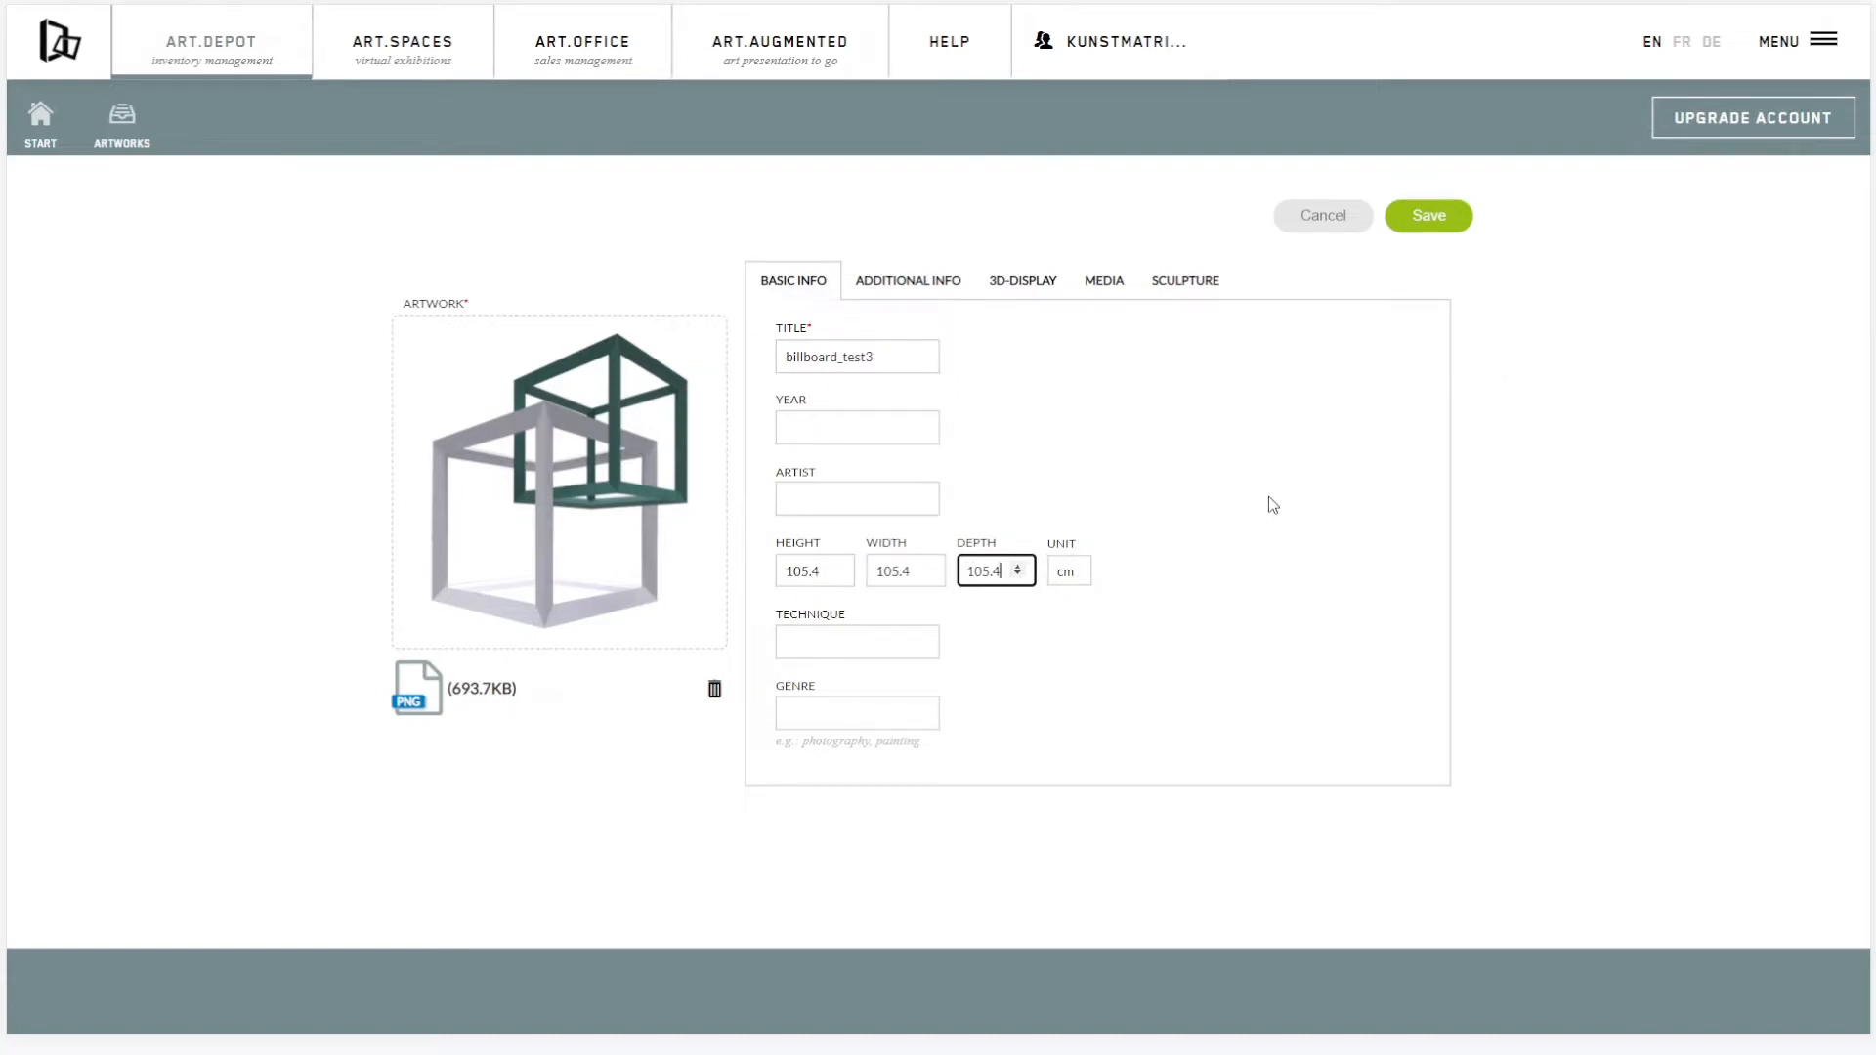
Upload billboard1.png as the sculpture's billboard texture
click(1187, 282)
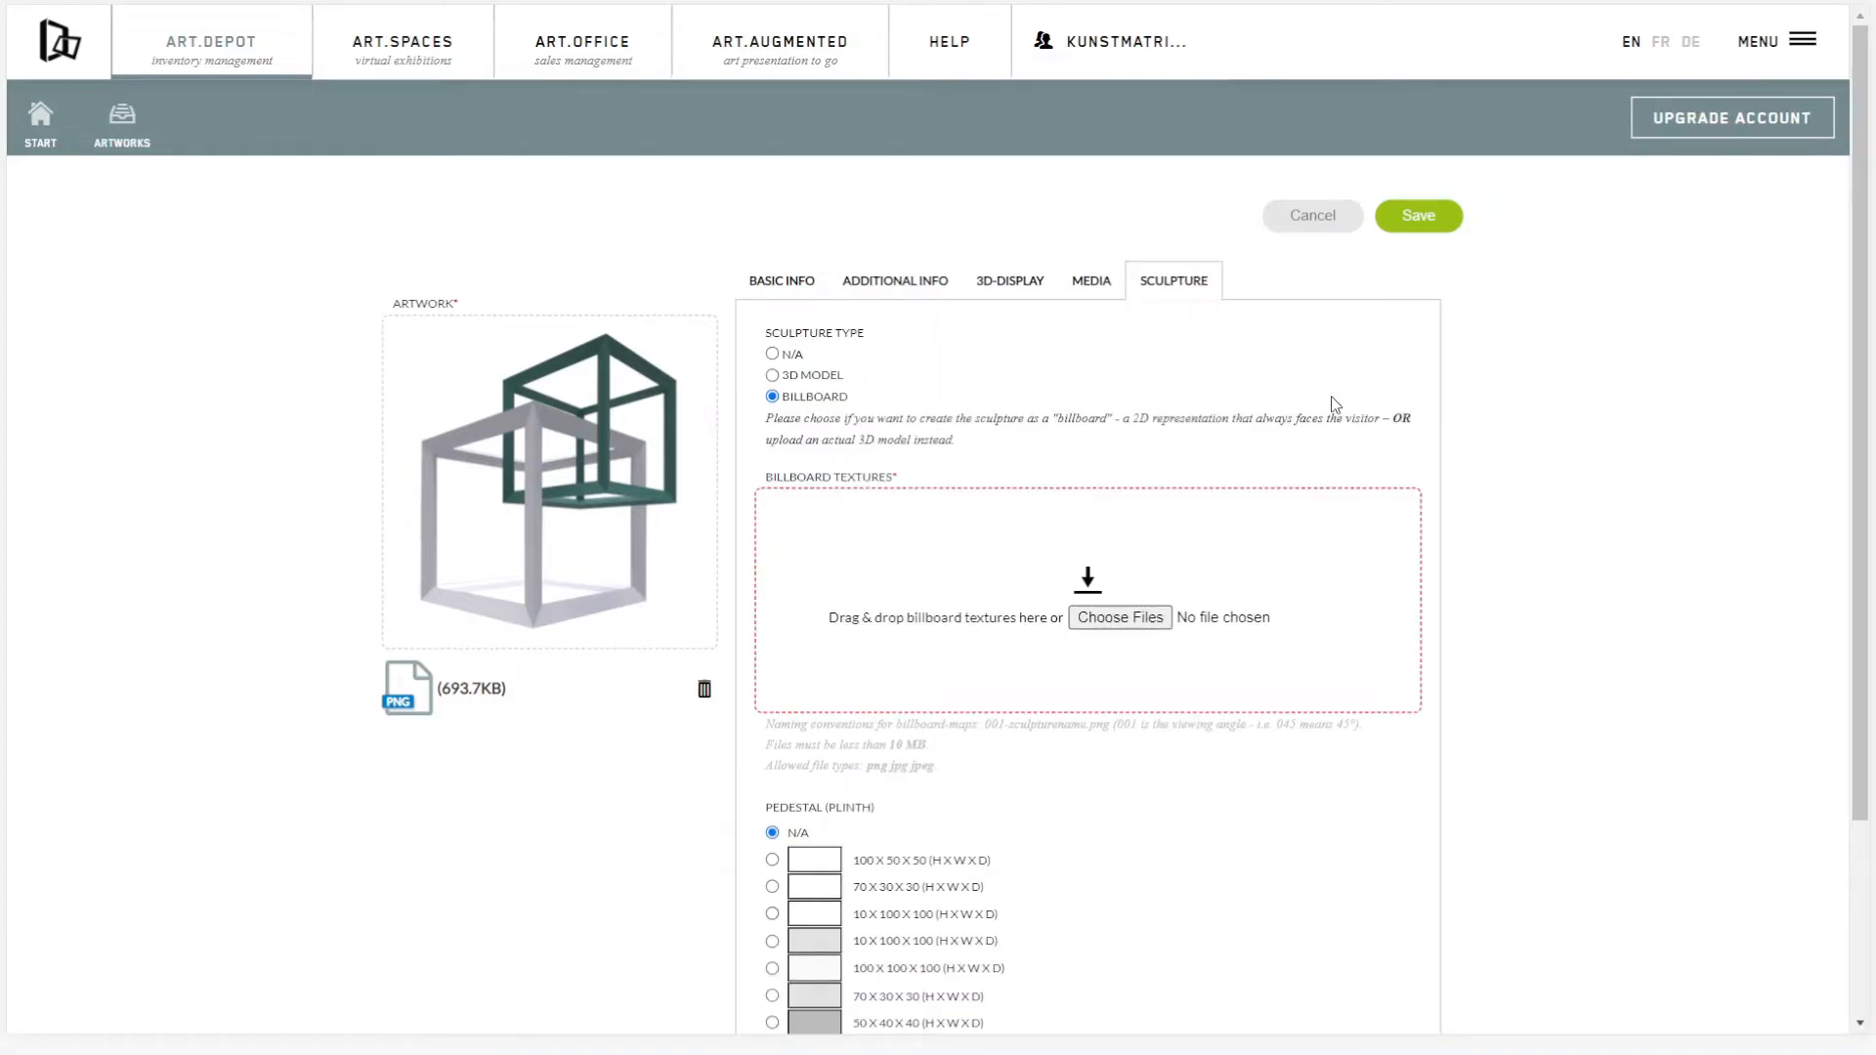
click(1098, 619)
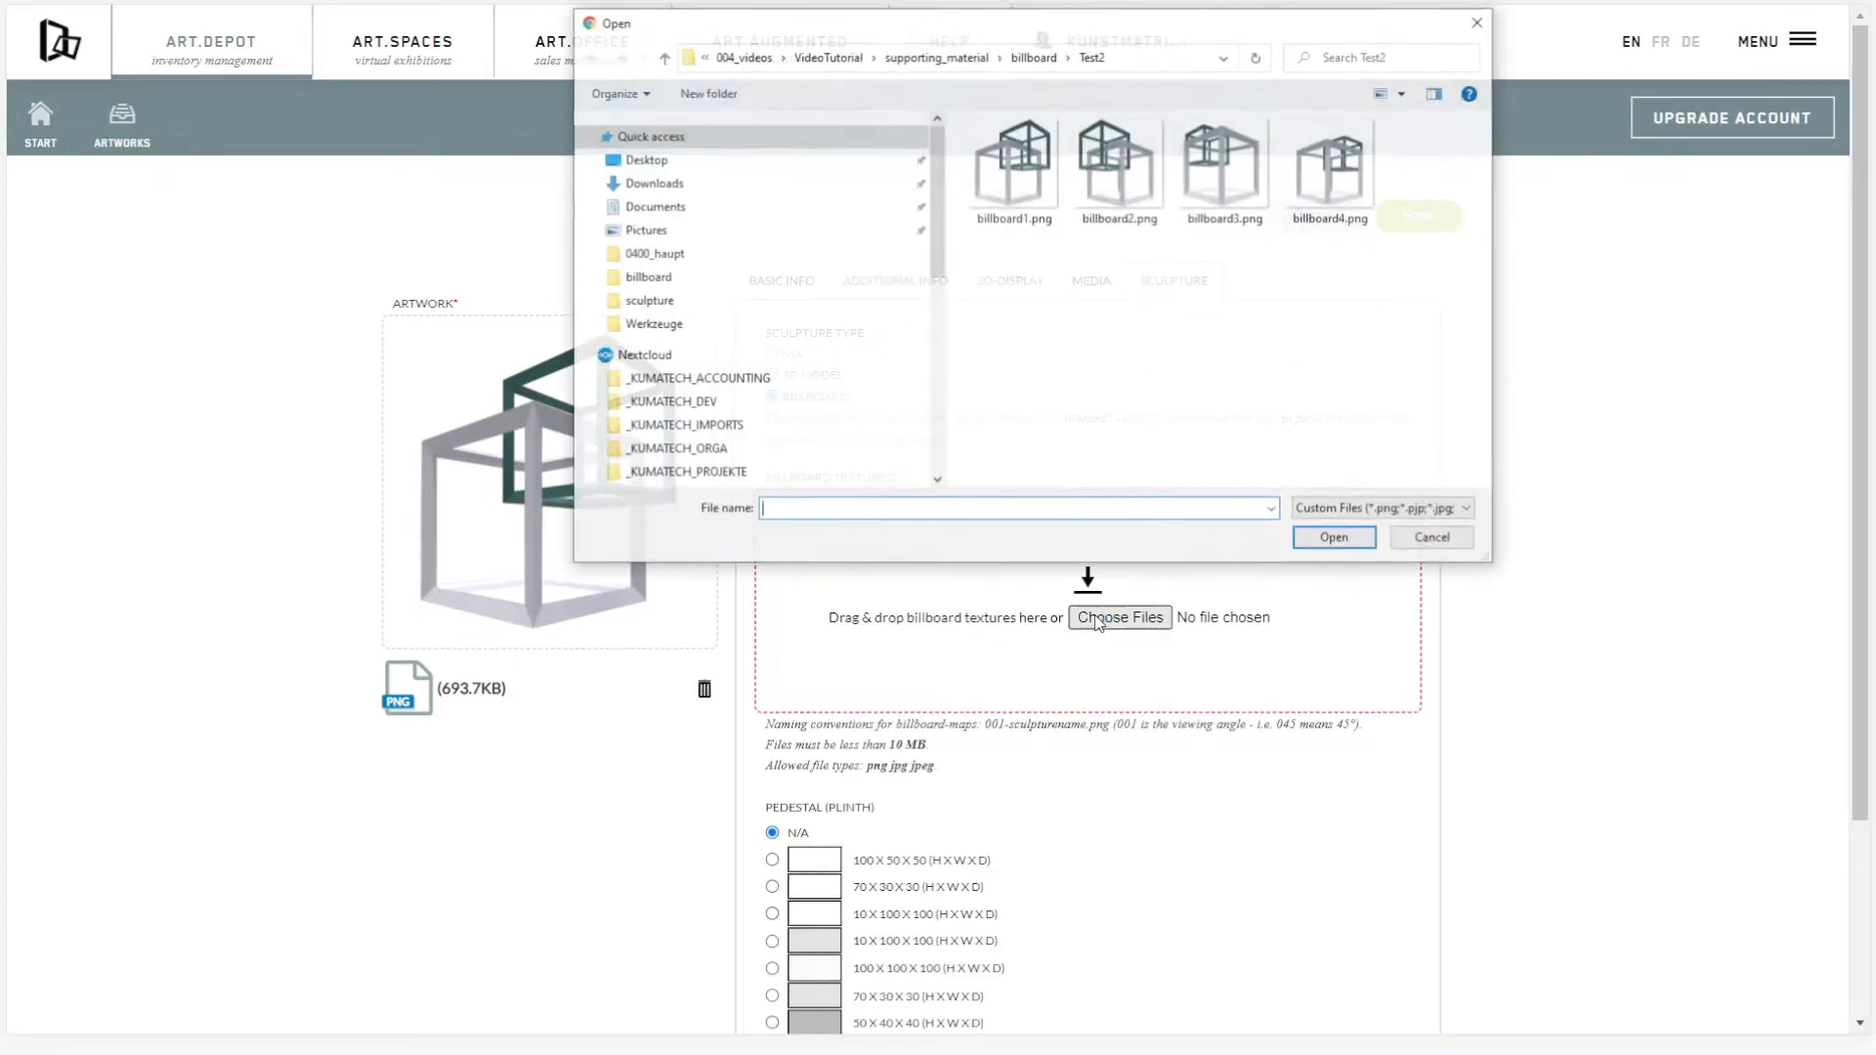
double_click(993, 197)
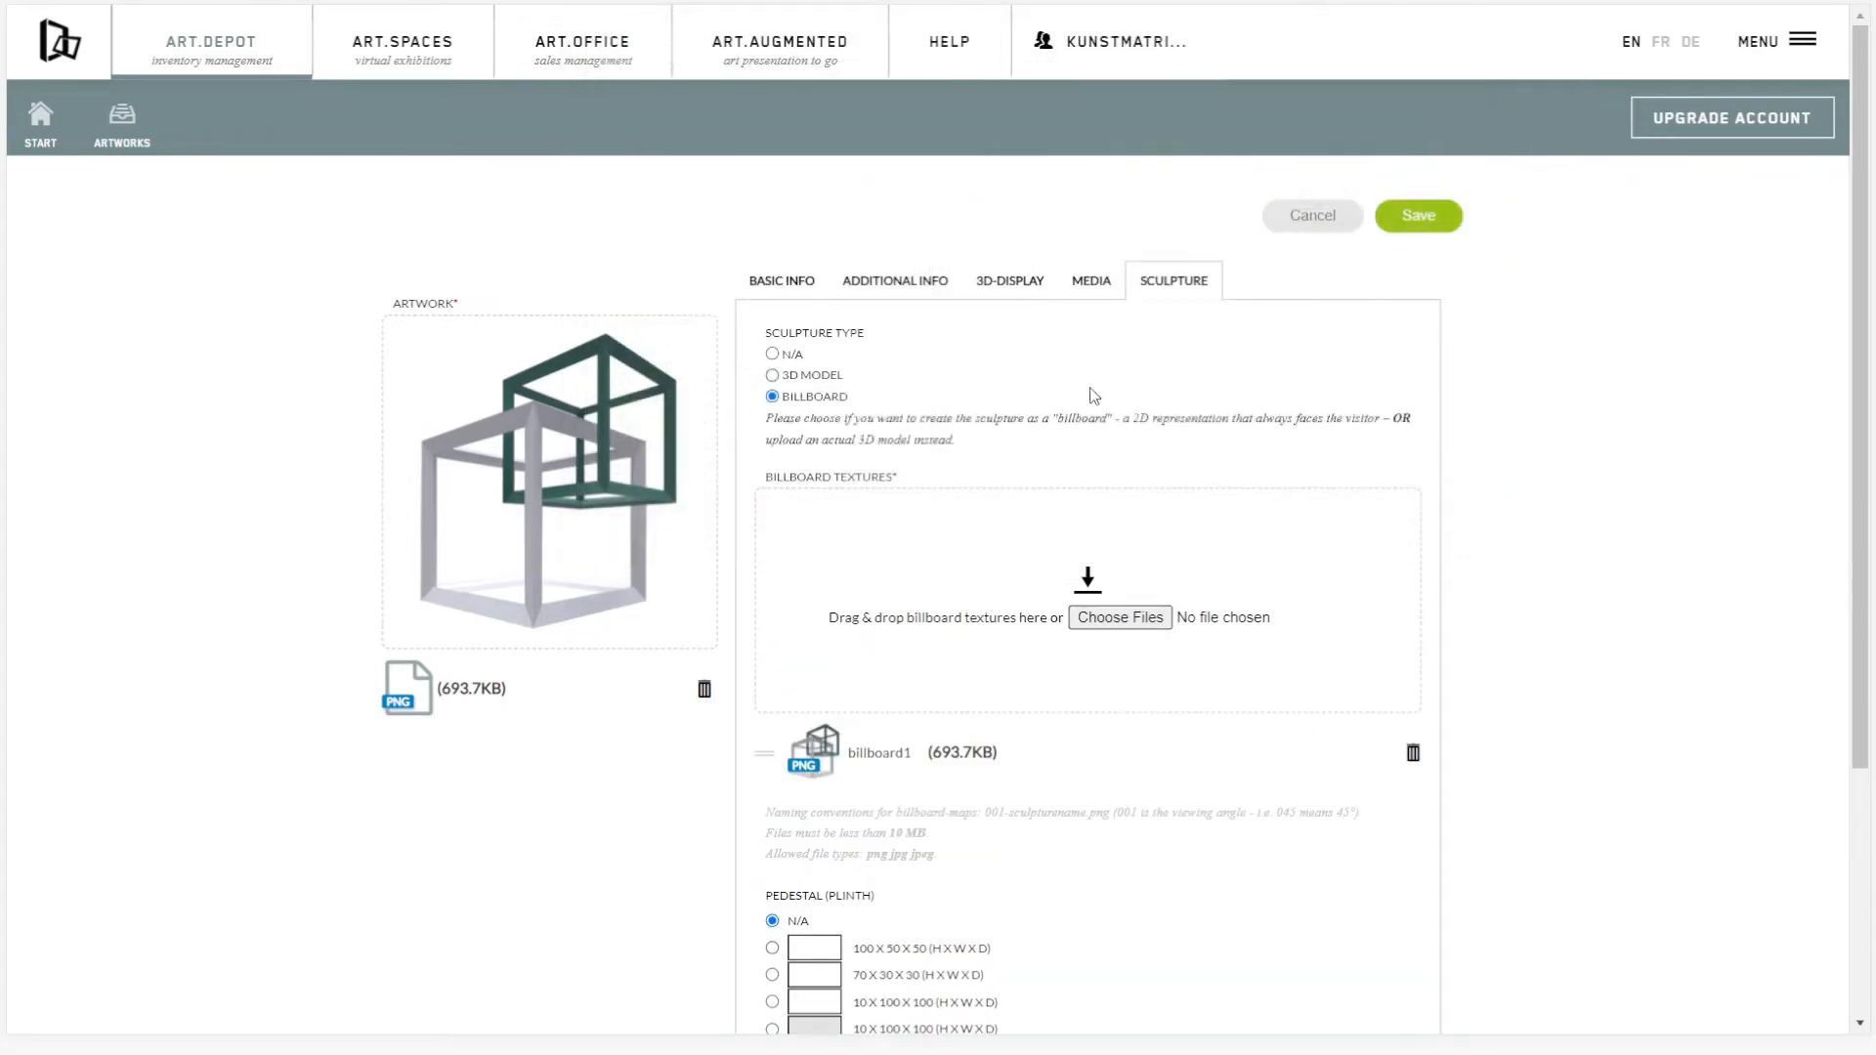
Choose the 100 x 100 x 100 pedestal for the sculpture and save the artwork
scroll(1180, 532, down, 3)
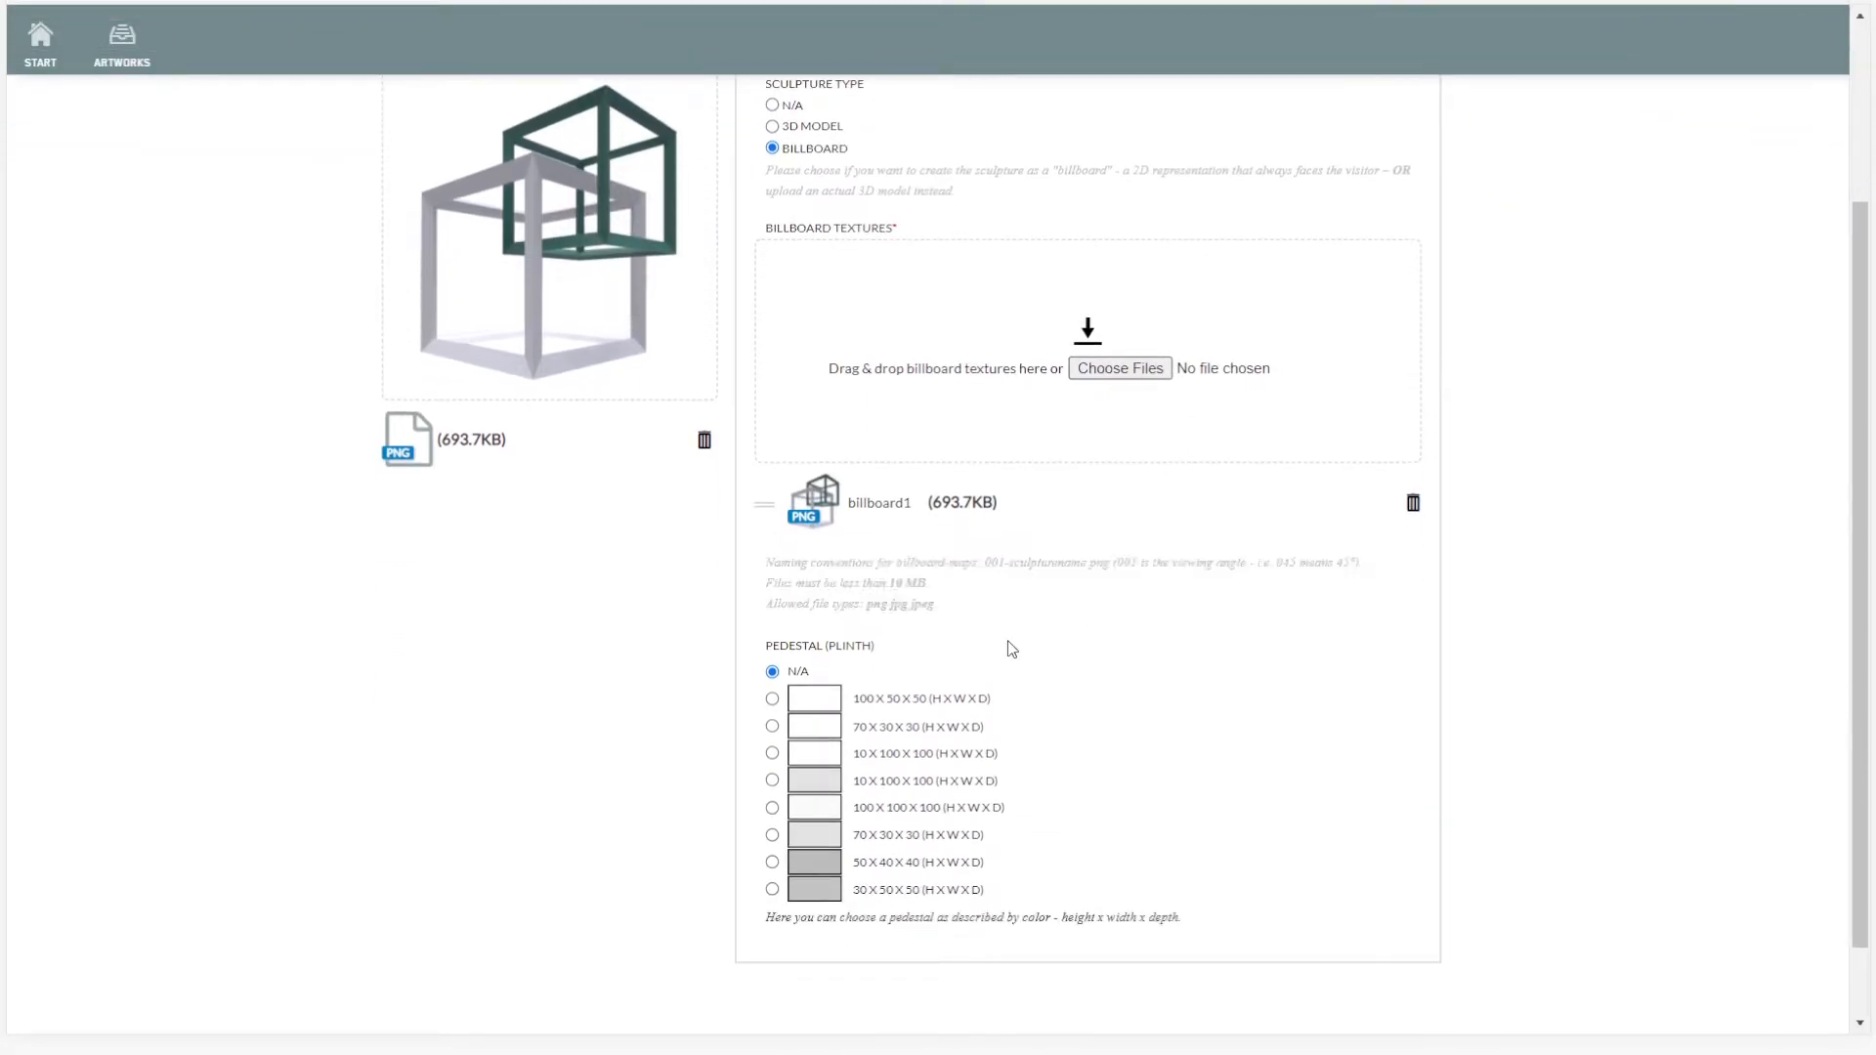
click(771, 808)
scroll(1209, 754, up, 3)
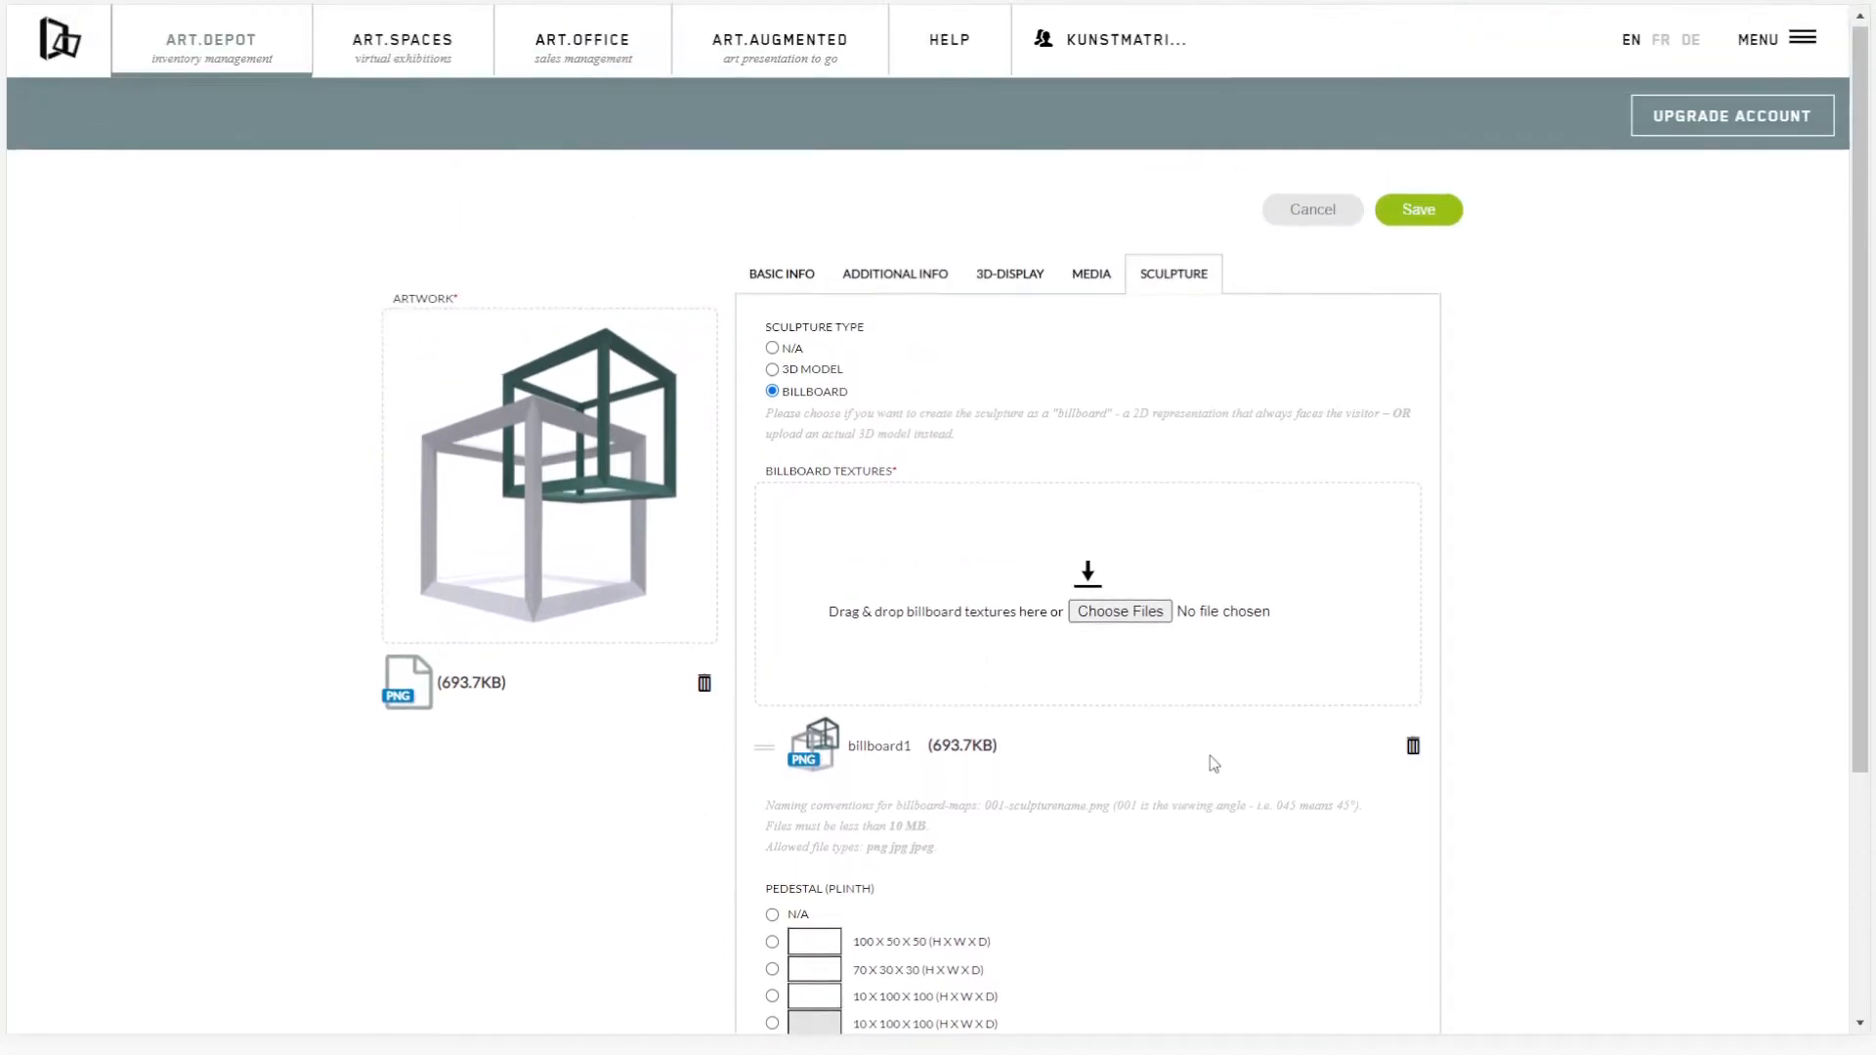
click(1418, 216)
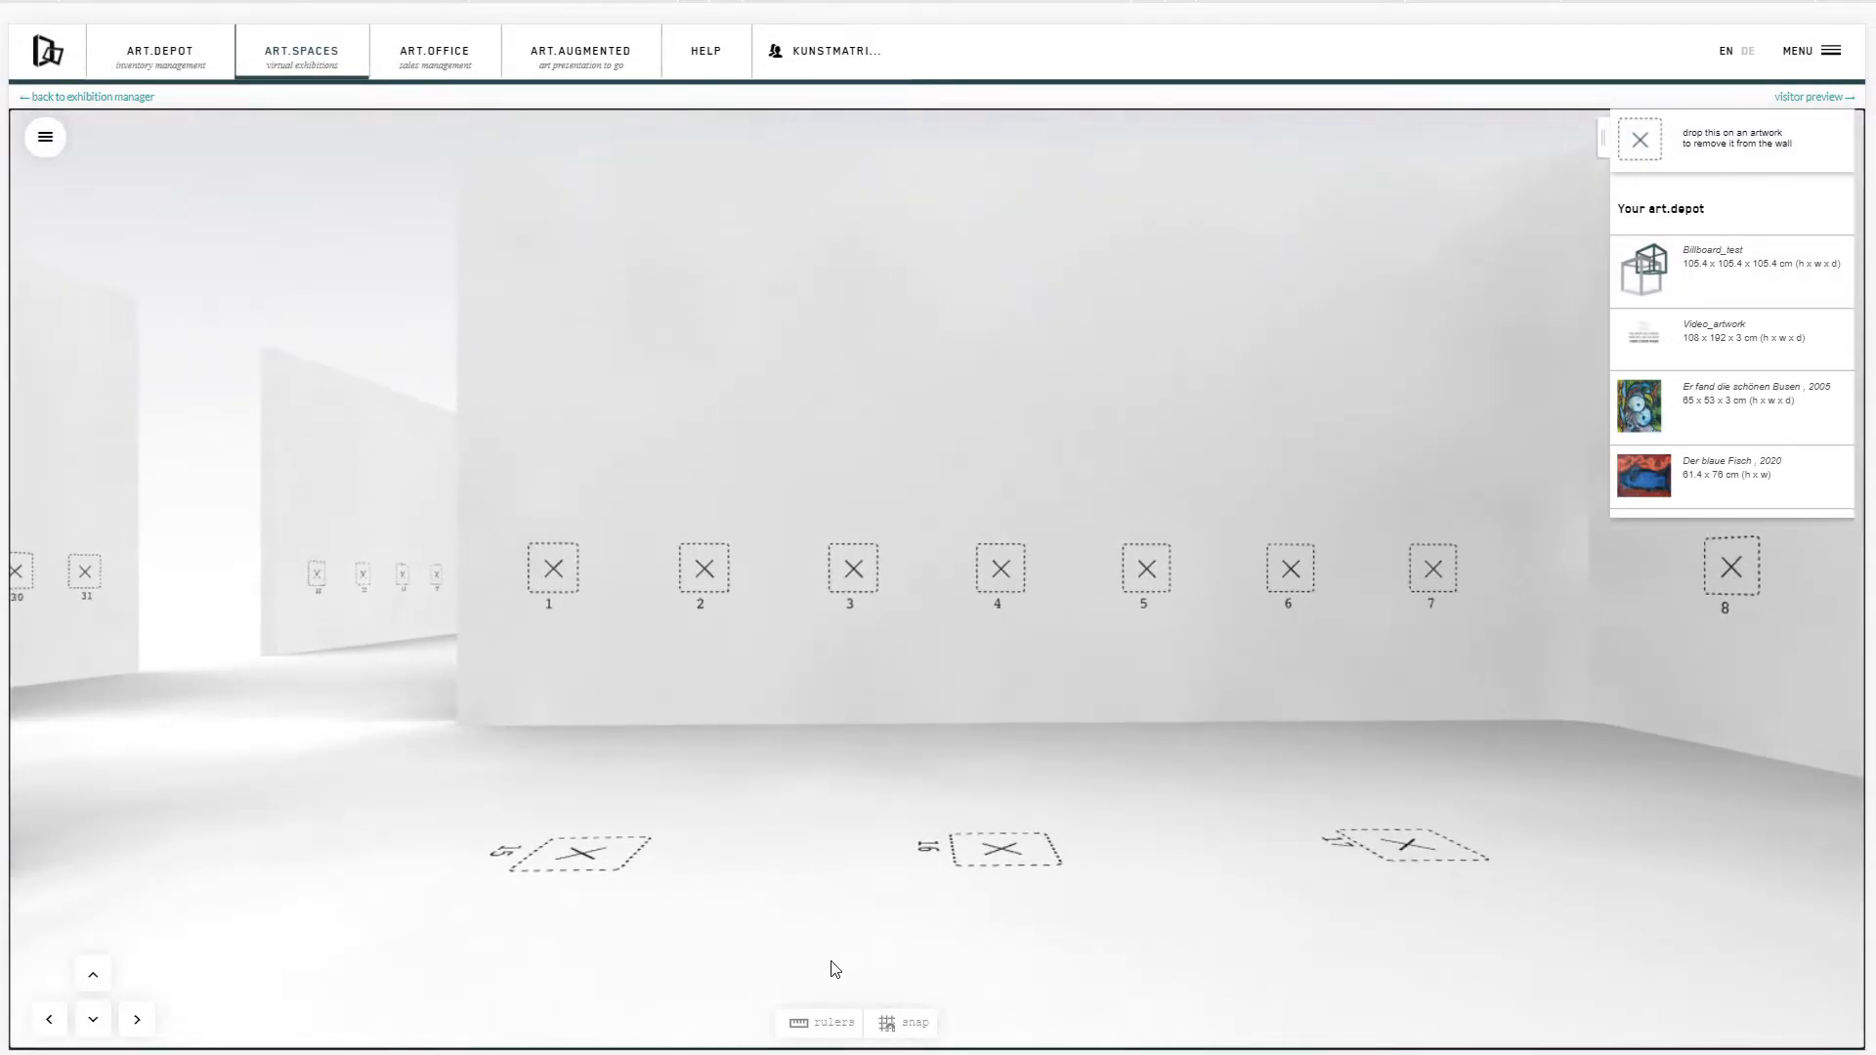
Place Billboard_test from the art.depot on floor spot 16 of the exhibition room and view it from different positions
mouse_move(1646, 267)
mouse_down()
mouse_move(1570, 306)
mouse_move(987, 872)
mouse_move(989, 846)
mouse_up()
key(Right)
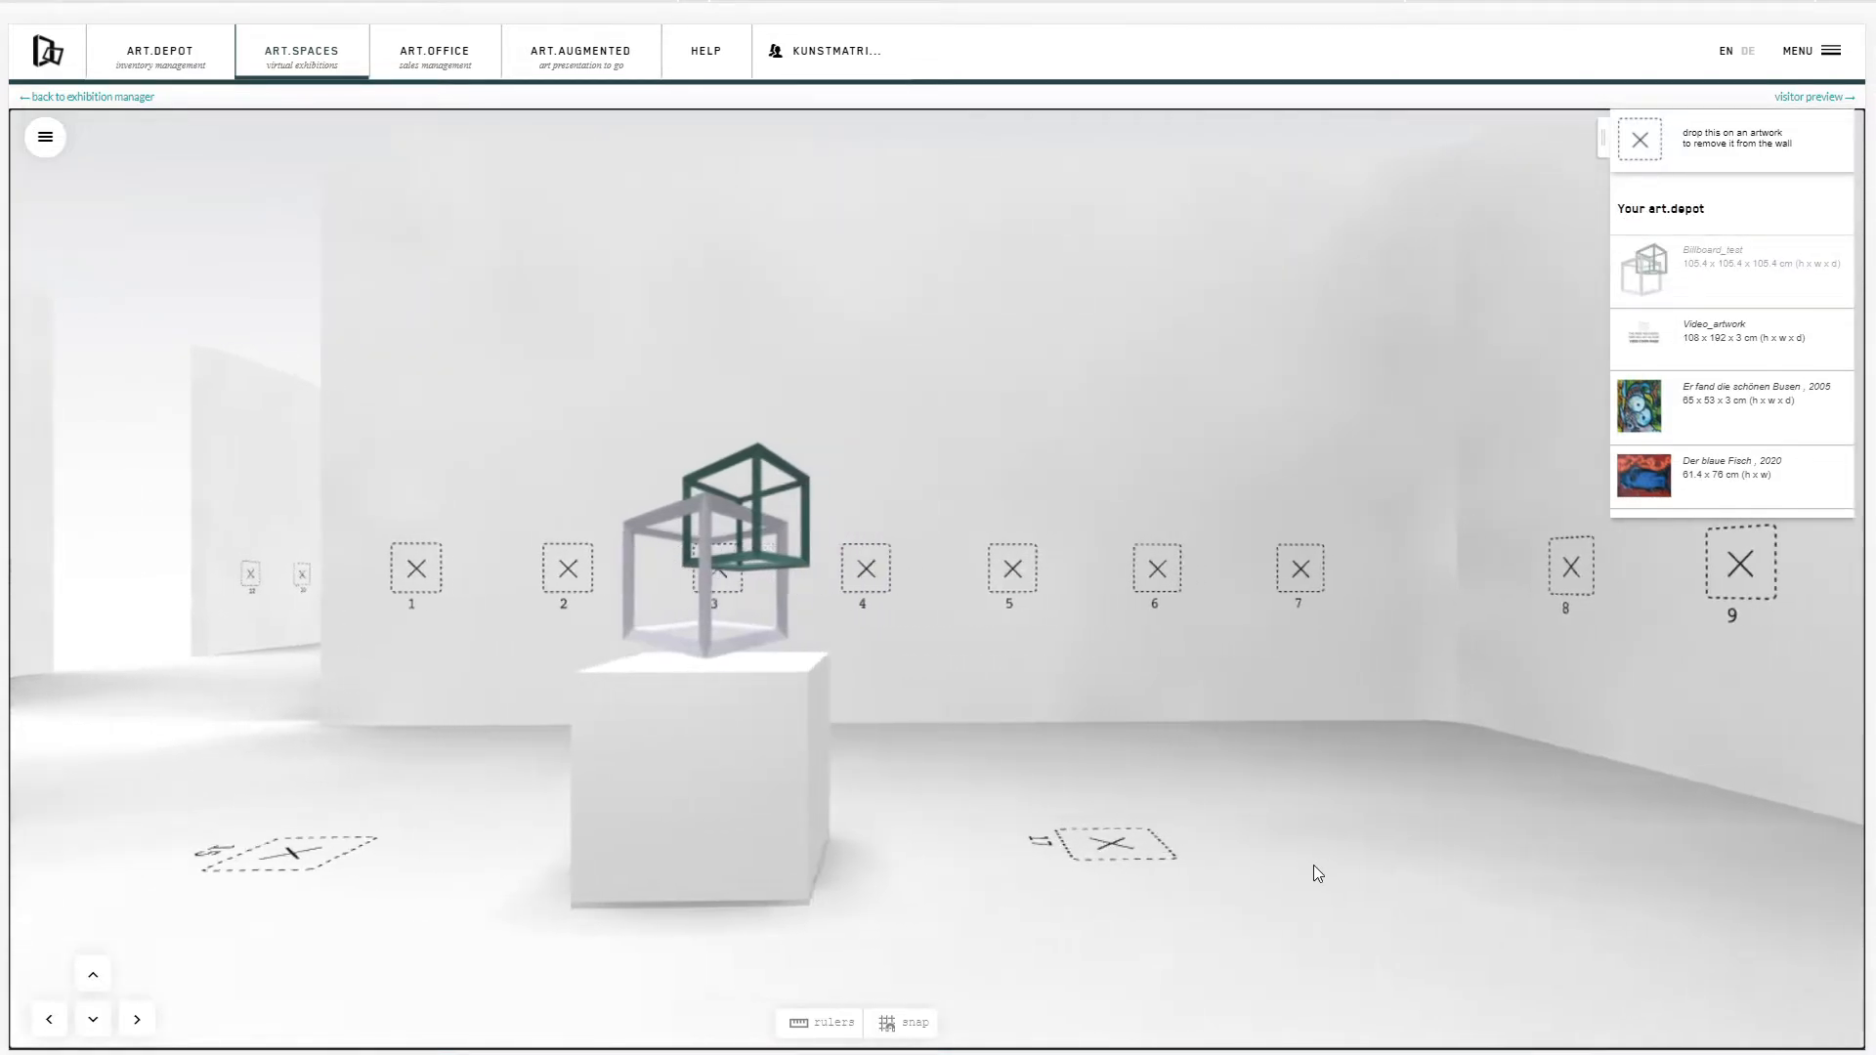
mouse_move(1135, 813)
mouse_down()
mouse_move(670, 808)
mouse_move(115, 727)
mouse_move(88, 740)
mouse_up()
key(Down)
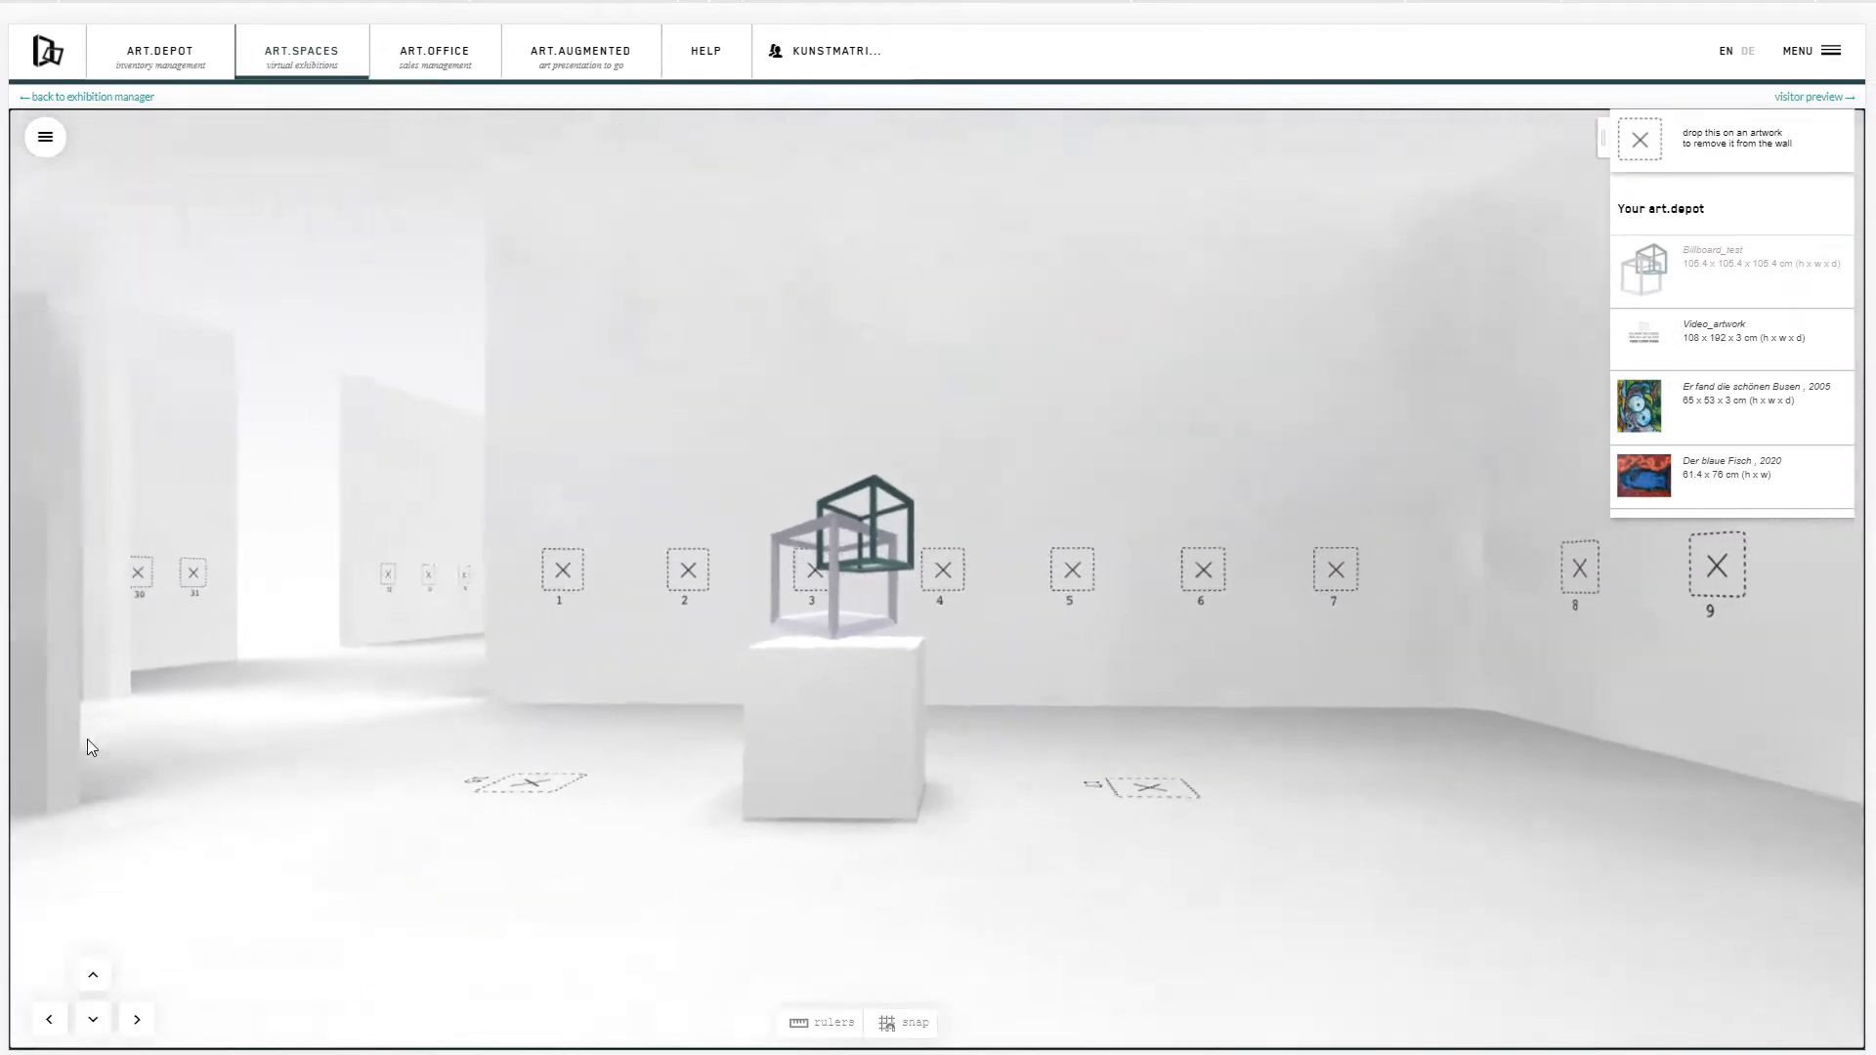
Select the placed billboard sculpture and reposition it along its three axes, lower, further left and closer to the viewer
click(871, 610)
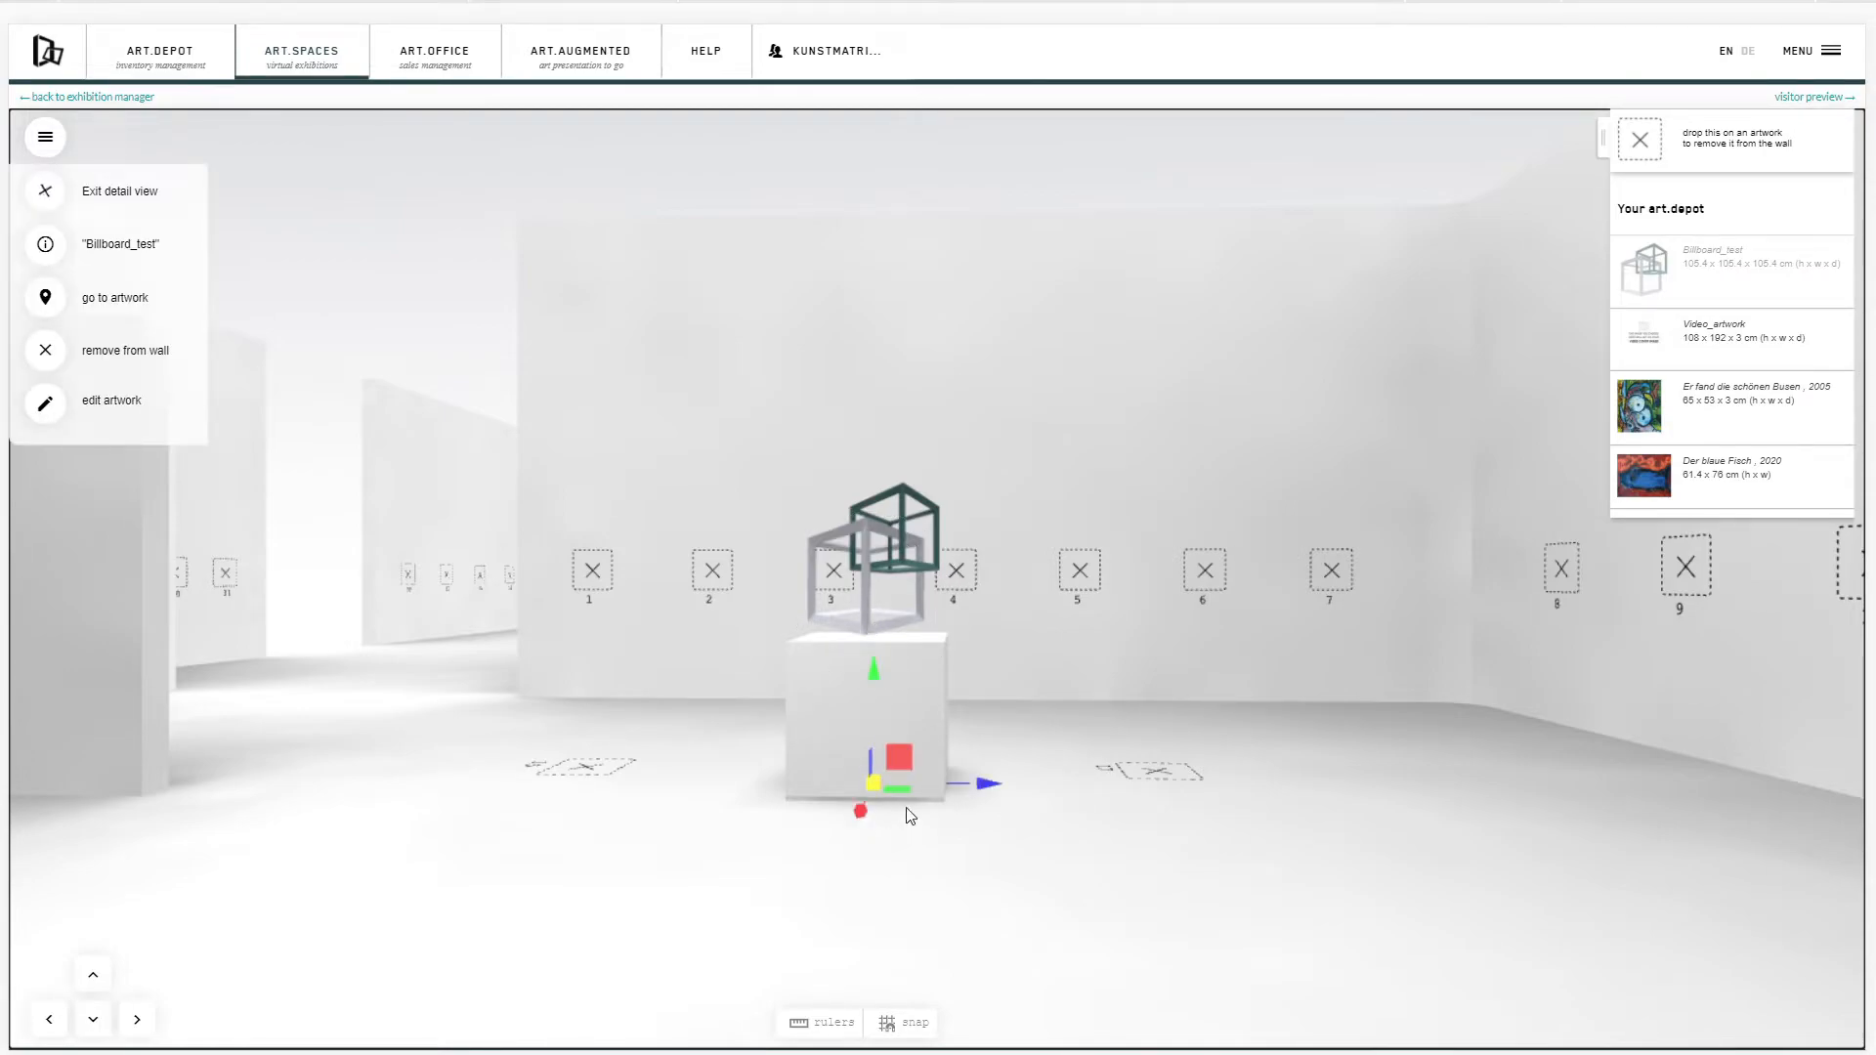
mouse_move(876, 681)
mouse_down()
mouse_move(841, 313)
mouse_move(805, 830)
mouse_move(811, 713)
mouse_up()
mouse_move(985, 823)
mouse_down()
mouse_move(1616, 817)
mouse_move(925, 798)
mouse_up()
mouse_move(792, 855)
mouse_down()
mouse_move(867, 720)
mouse_move(753, 888)
mouse_up()
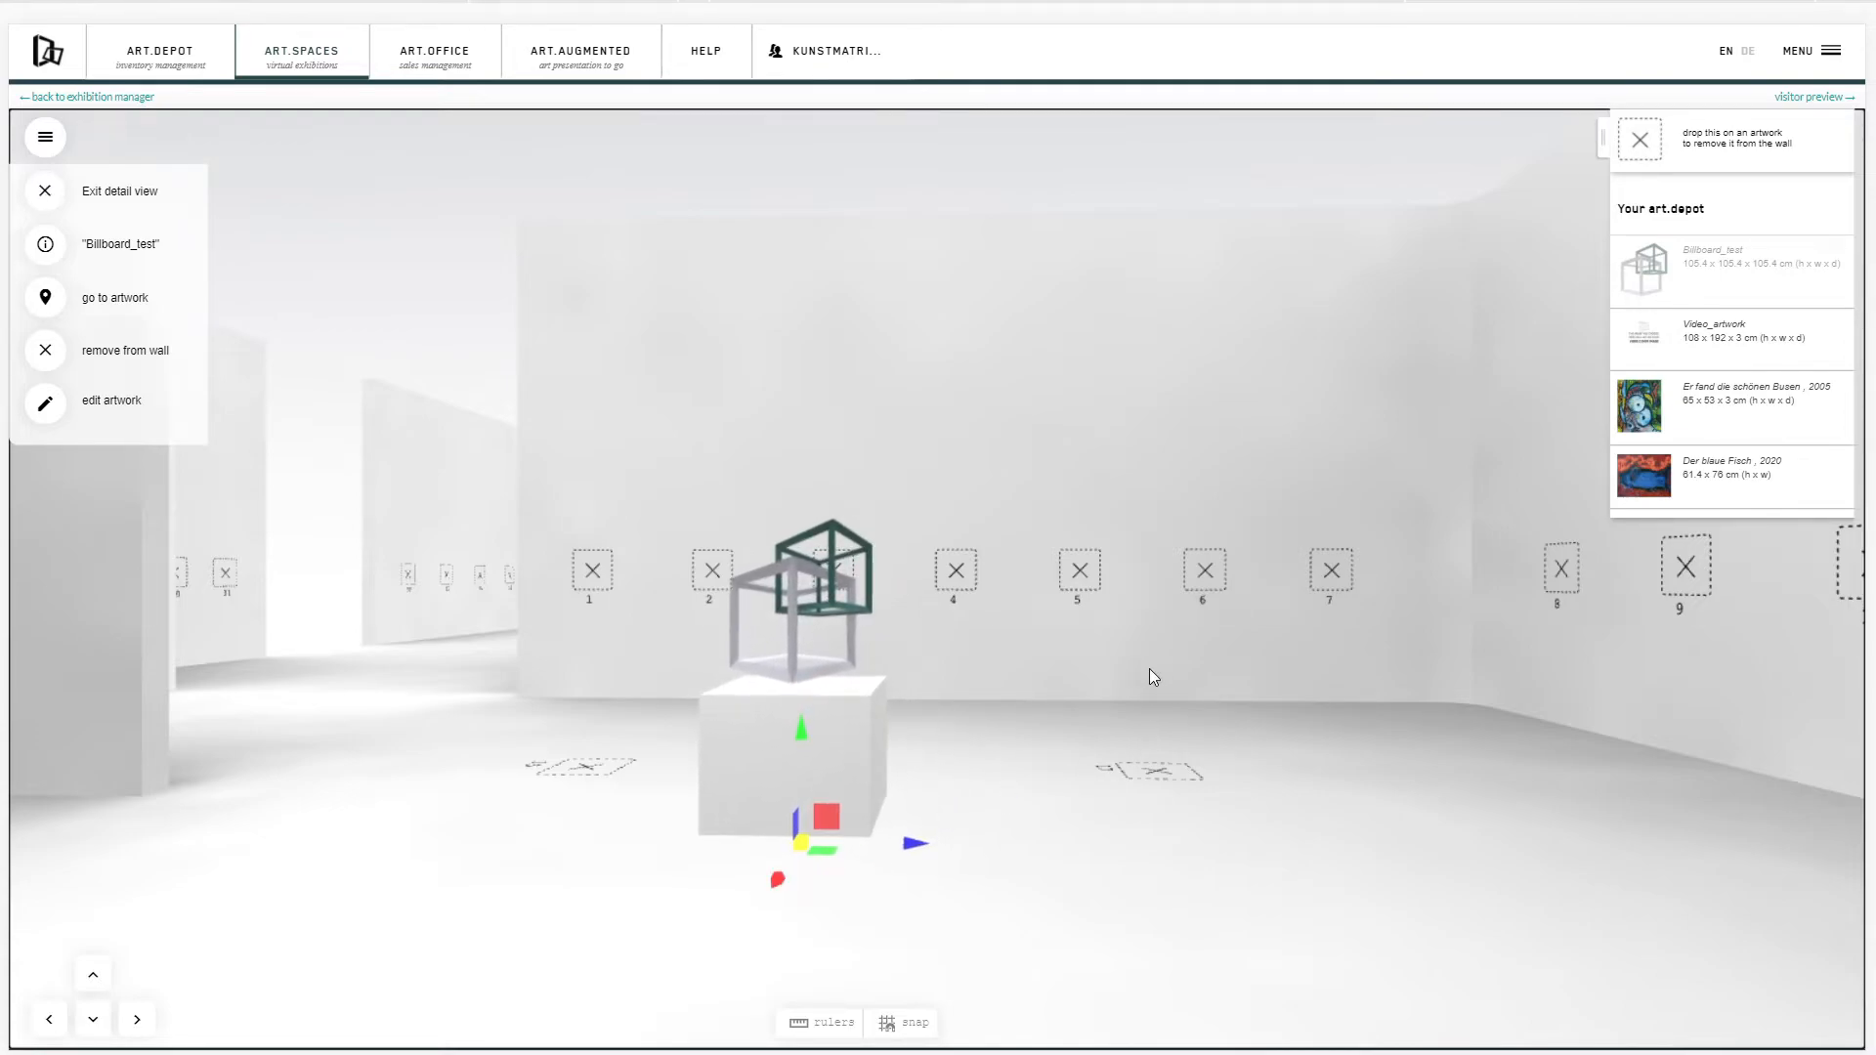
Edit the placed artwork to add billboard2.png, billboard3.png and billboard4.png as further billboard textures, and save it
click(125, 405)
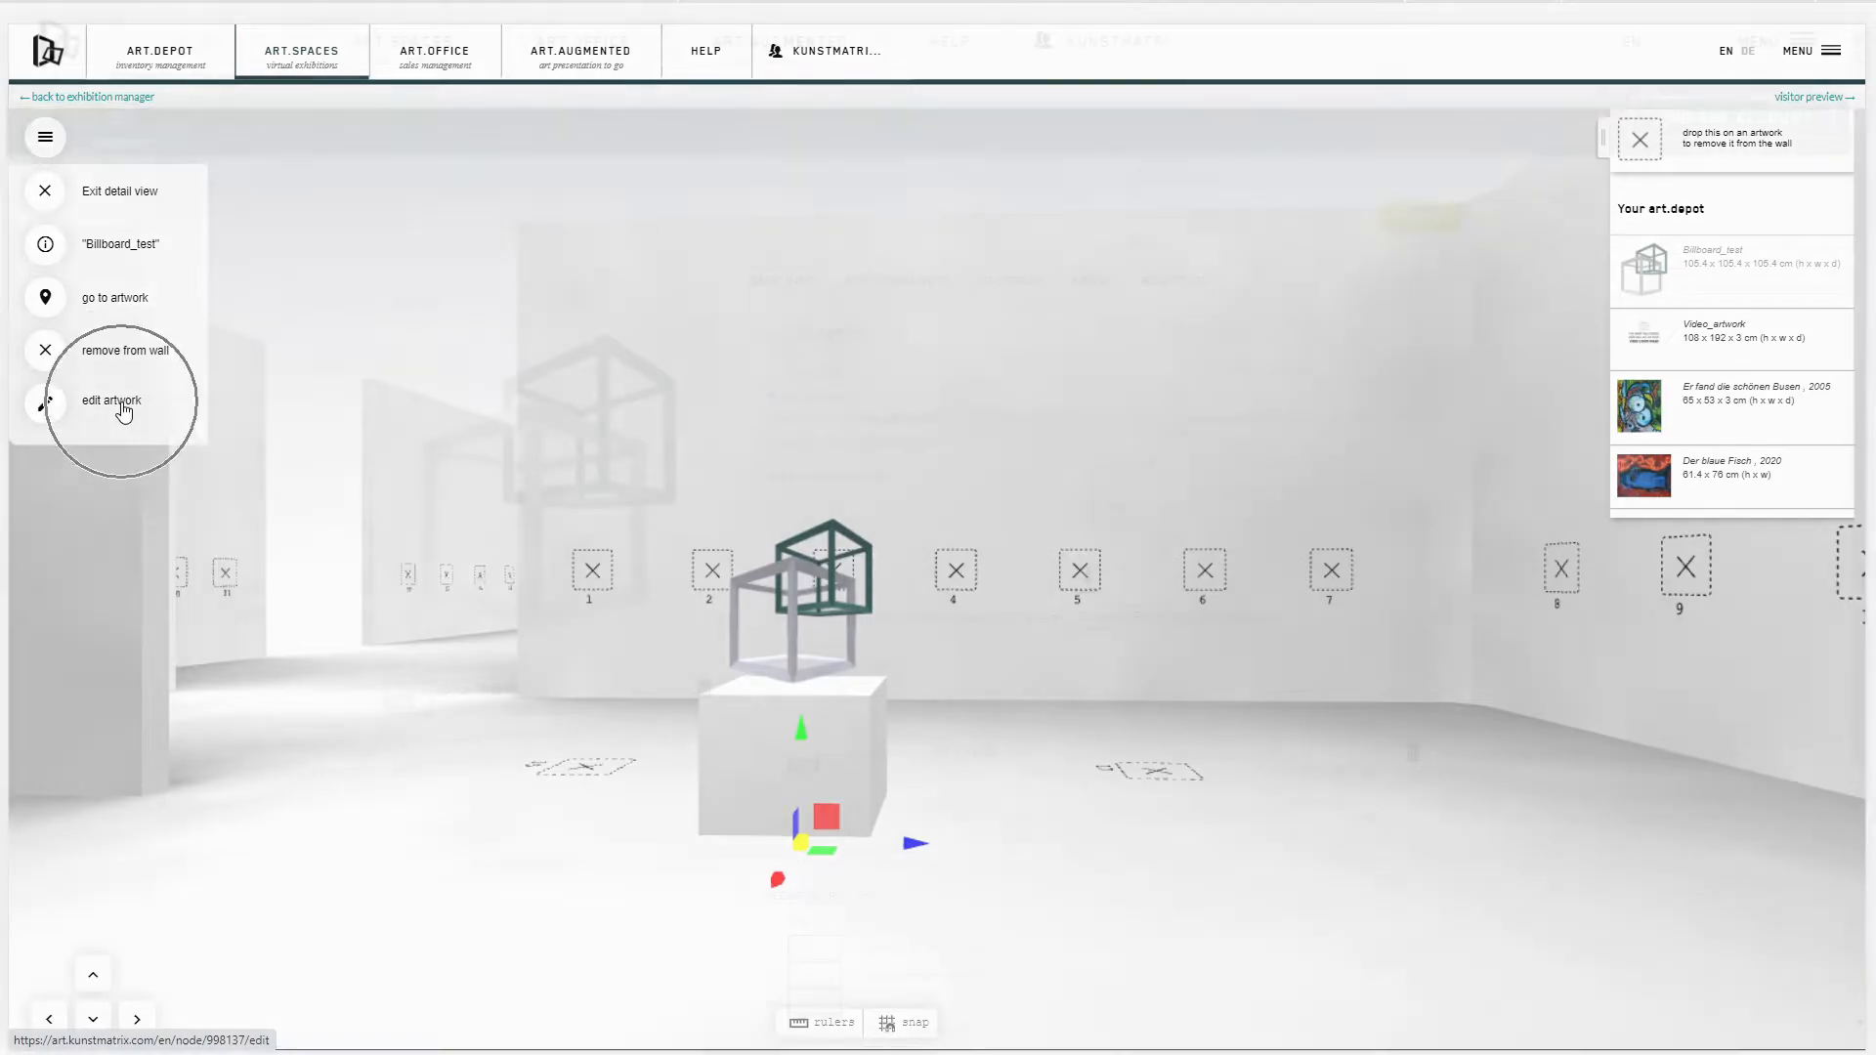
scroll(1266, 391, down, 3)
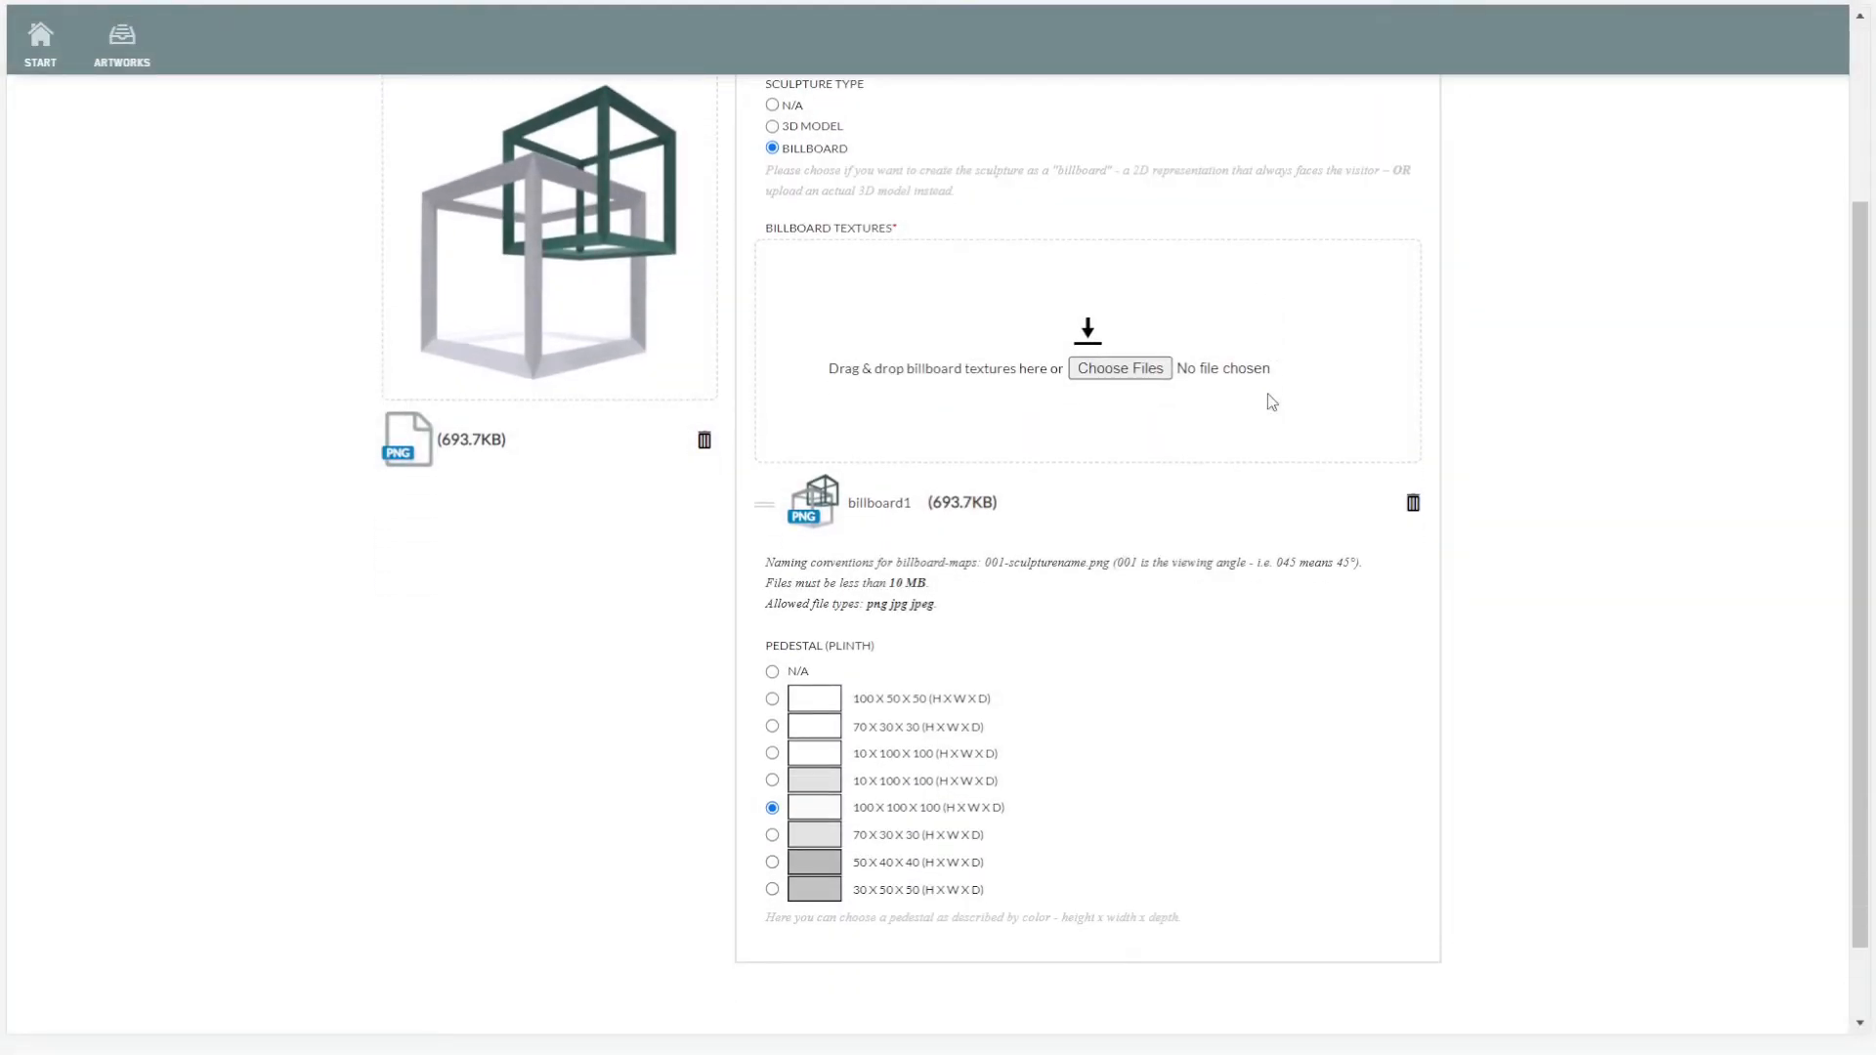
click(1121, 369)
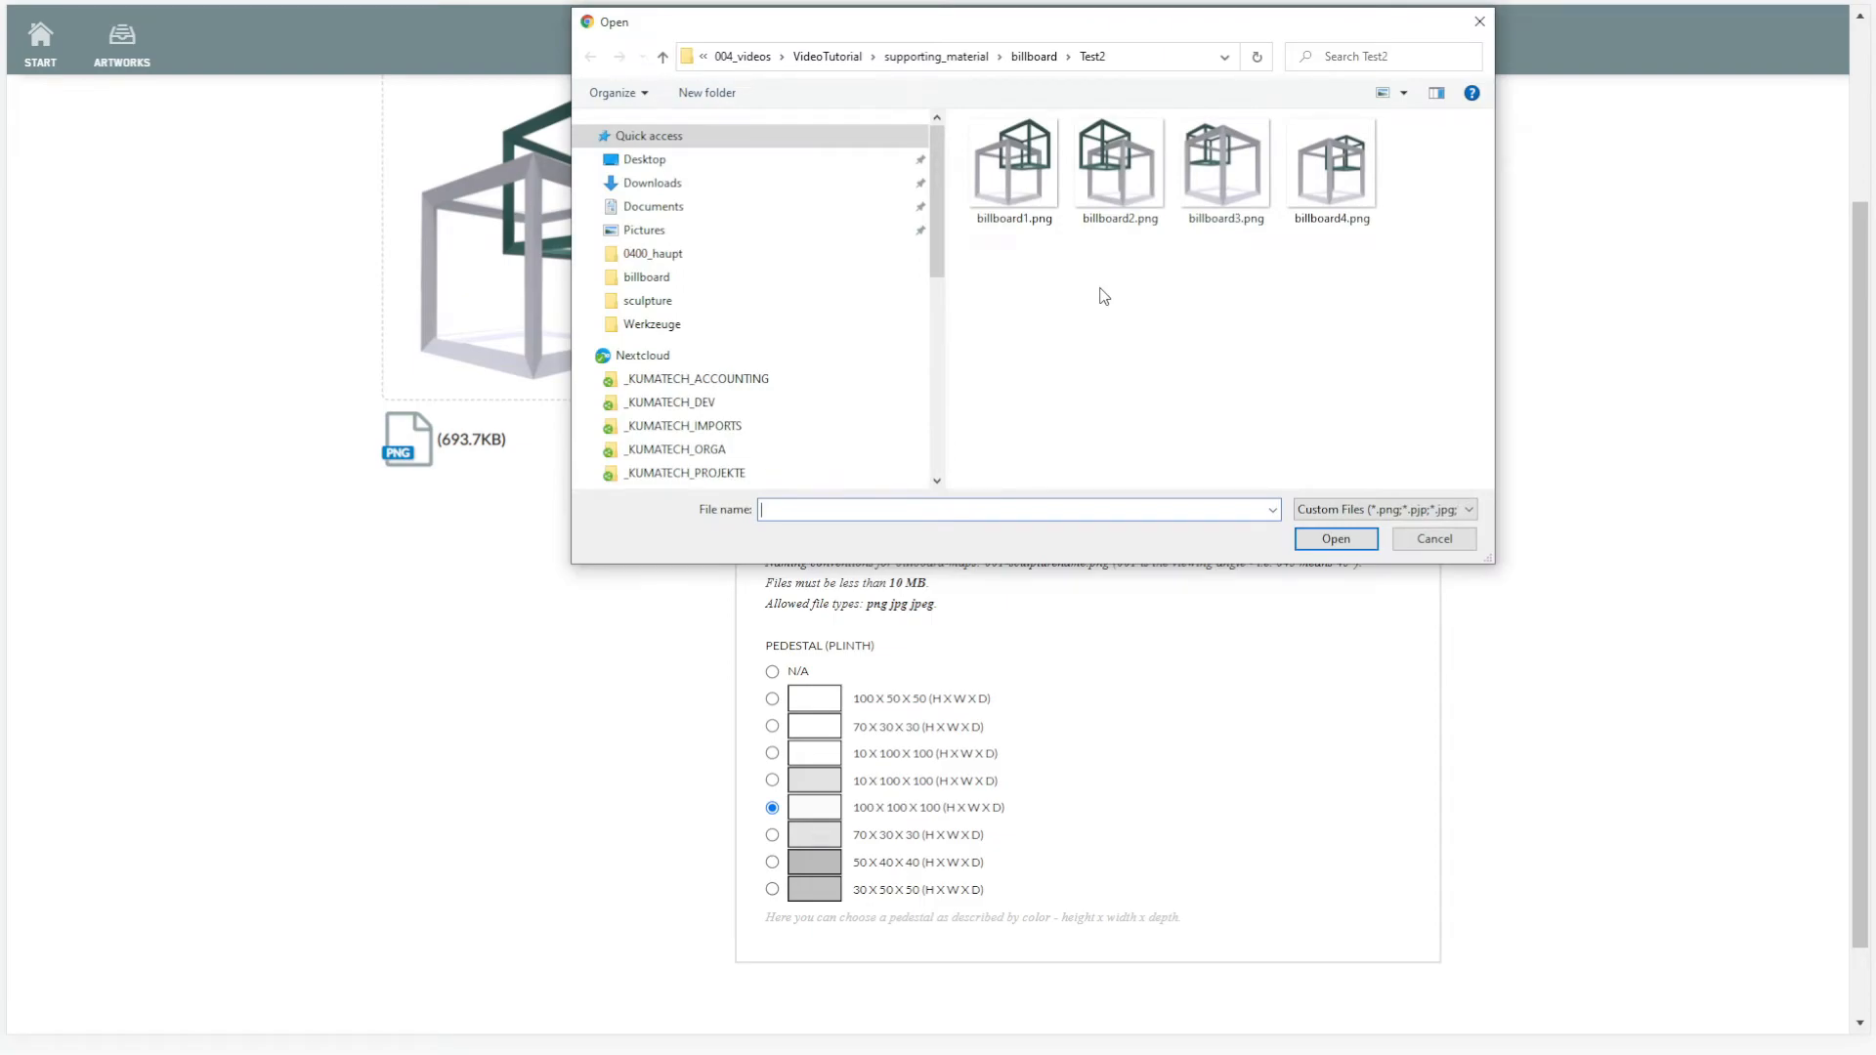
double_click(1116, 186)
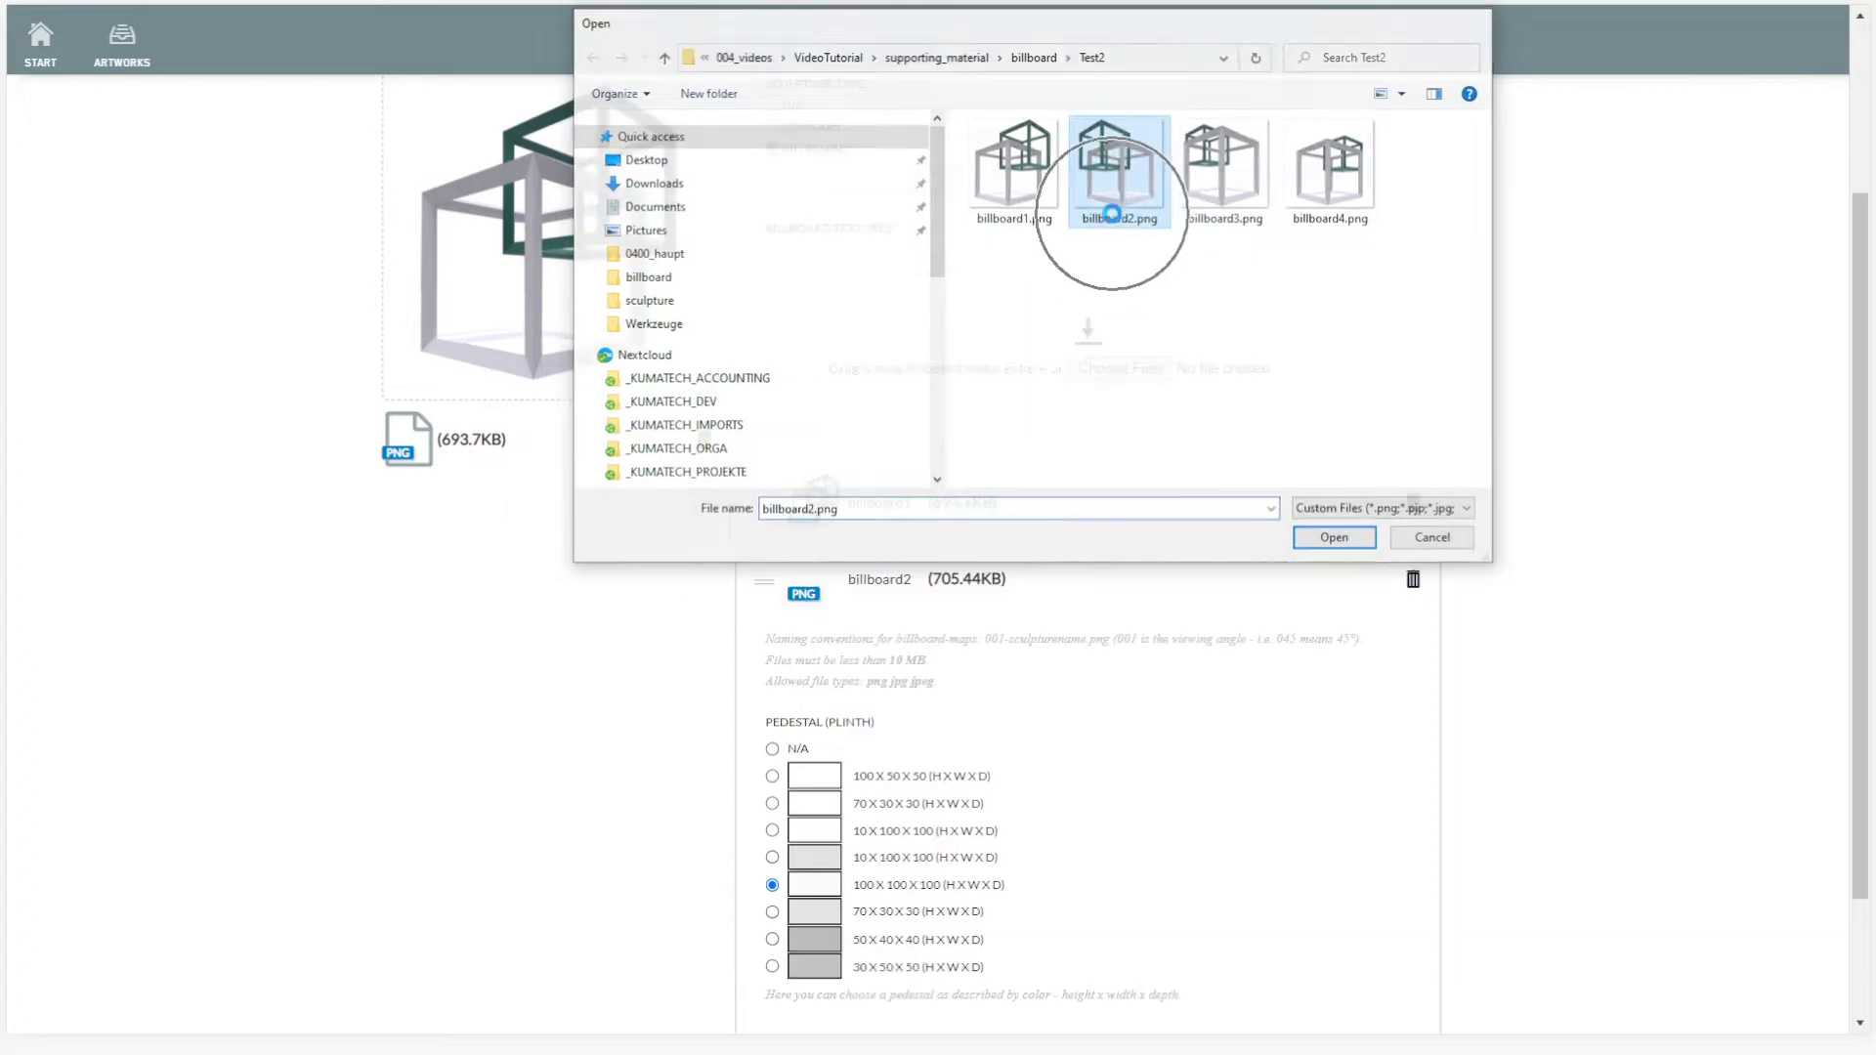
click(1121, 371)
double_click(1221, 203)
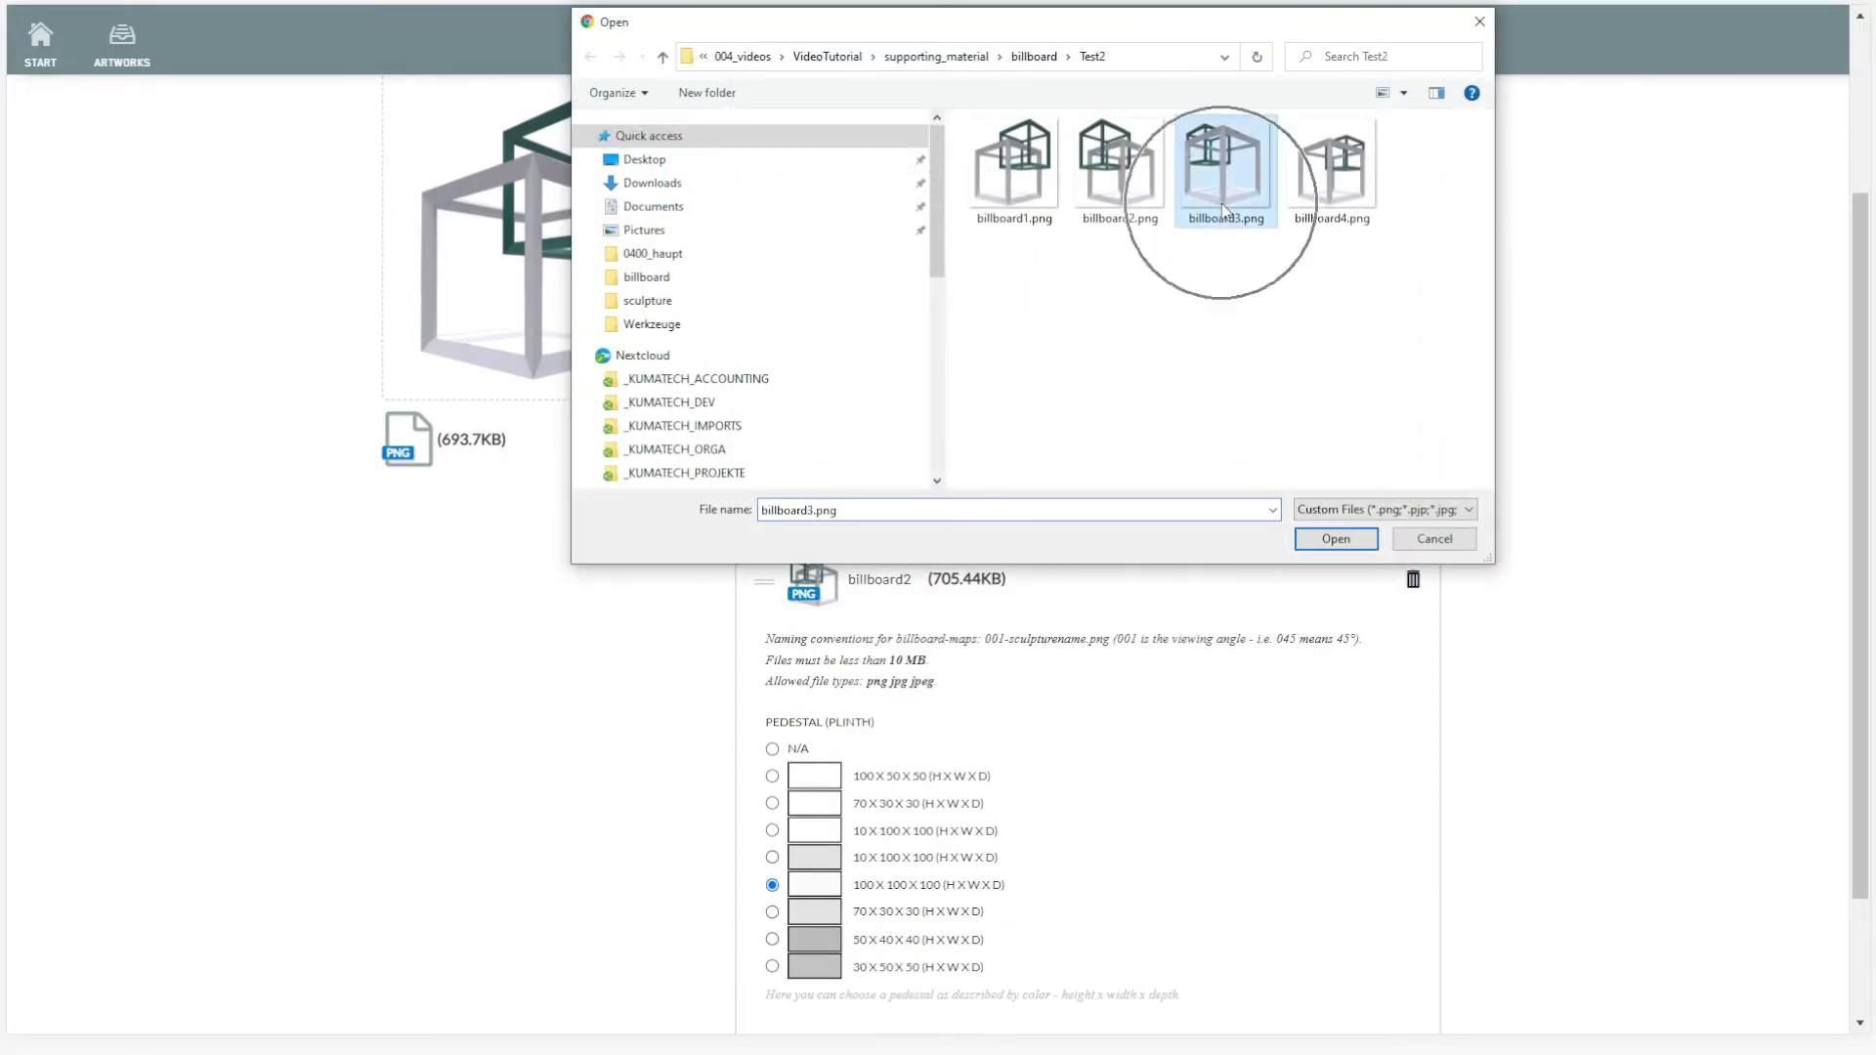
click(1148, 371)
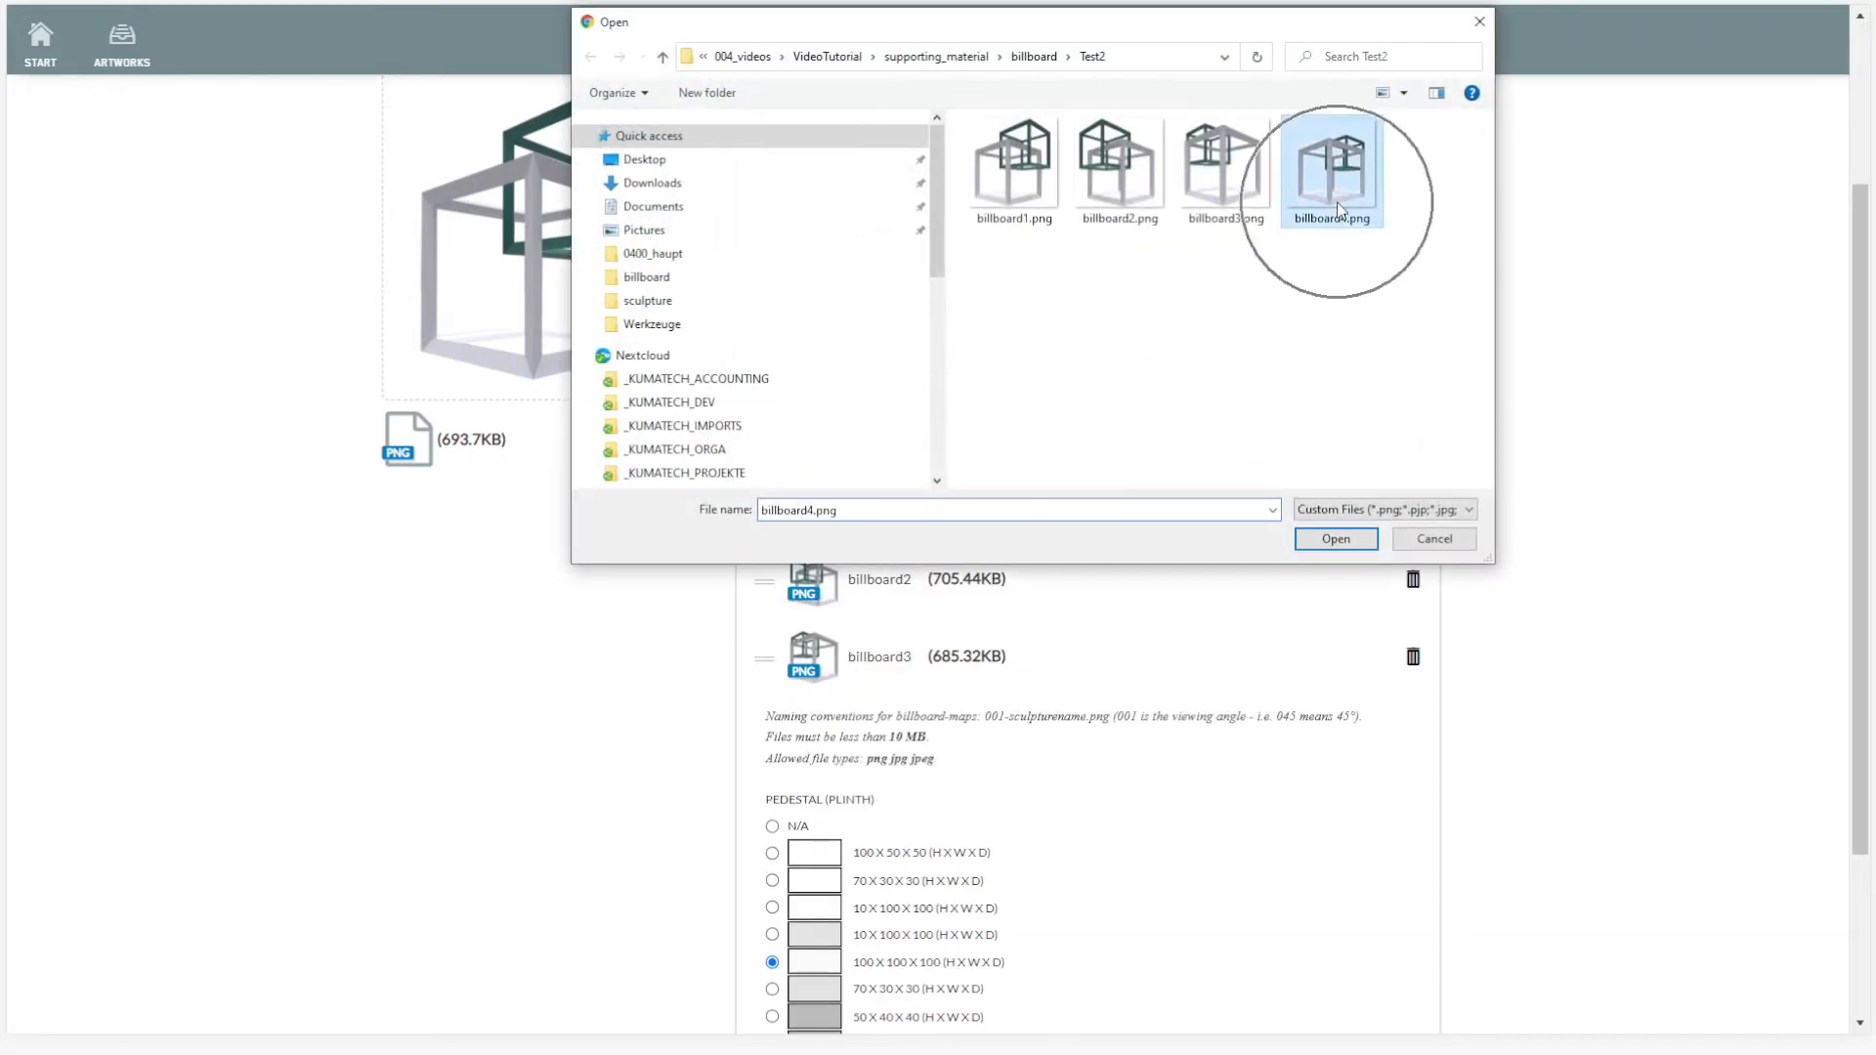
double_click(1338, 196)
scroll(1300, 425, down, 3)
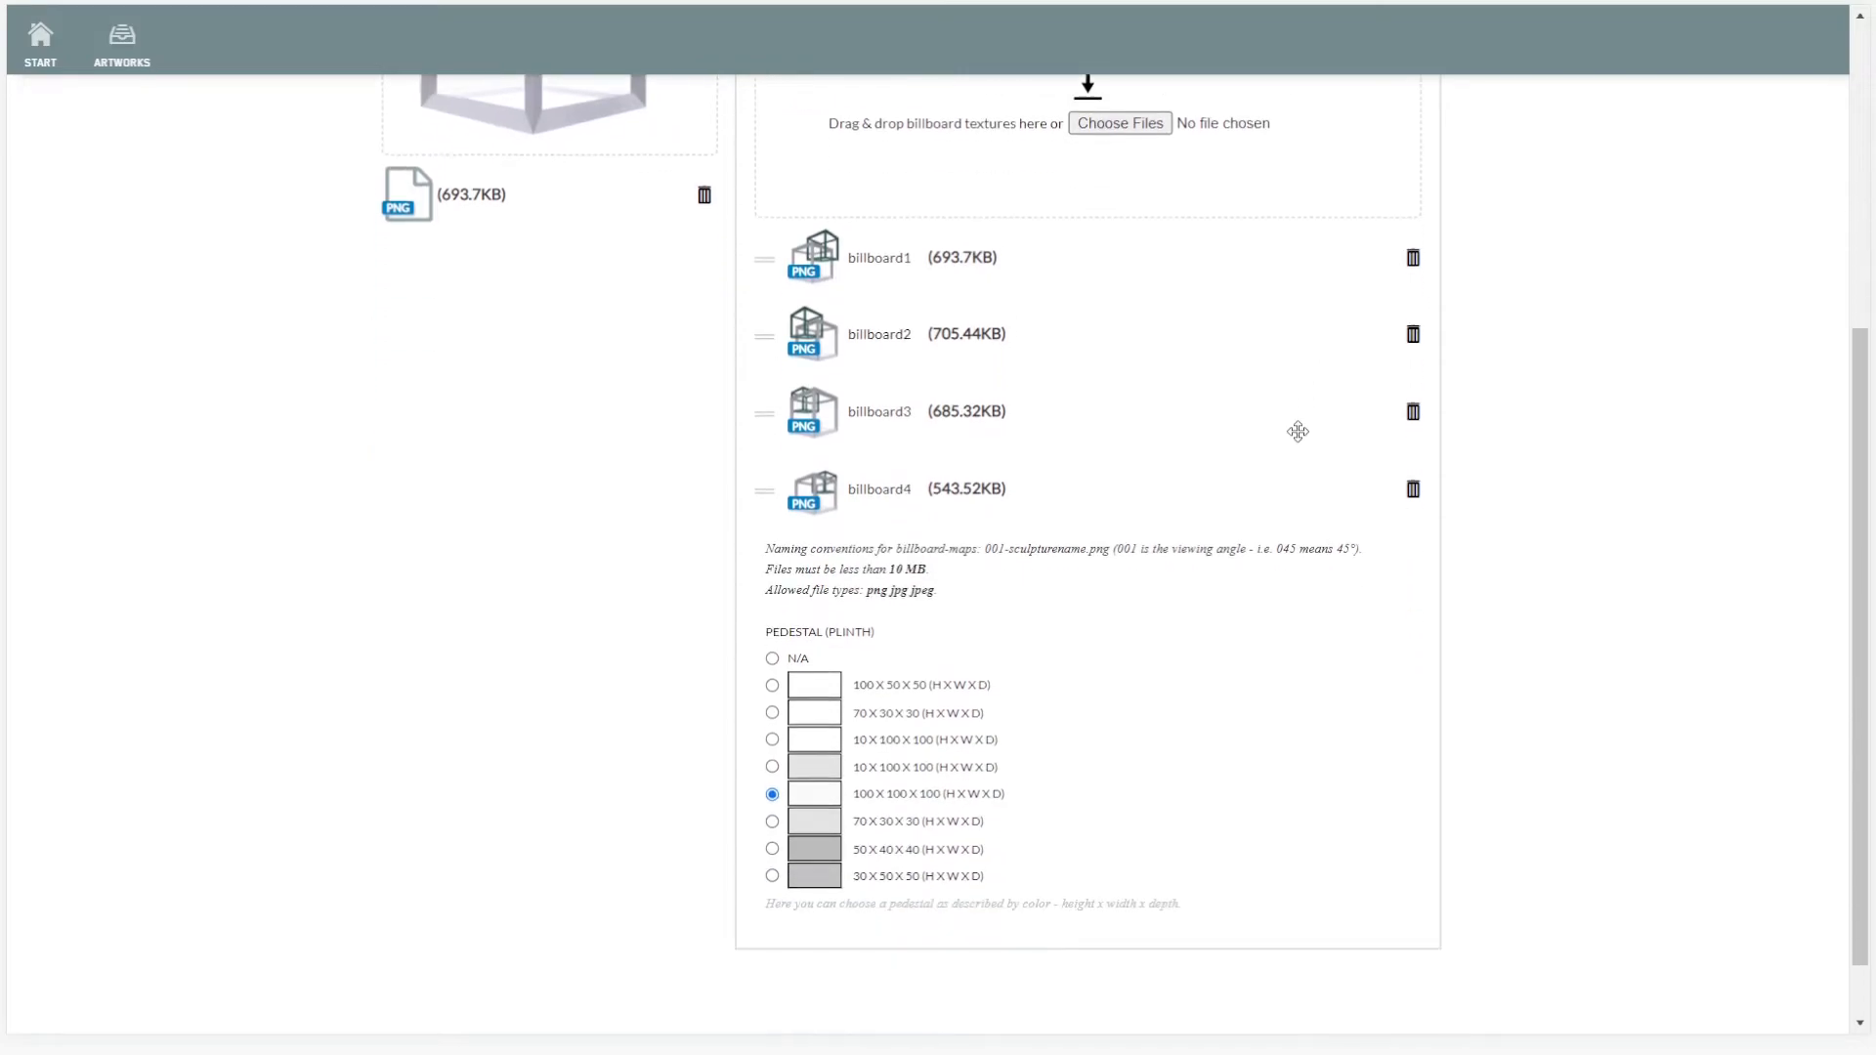
scroll(1299, 425, up, 5)
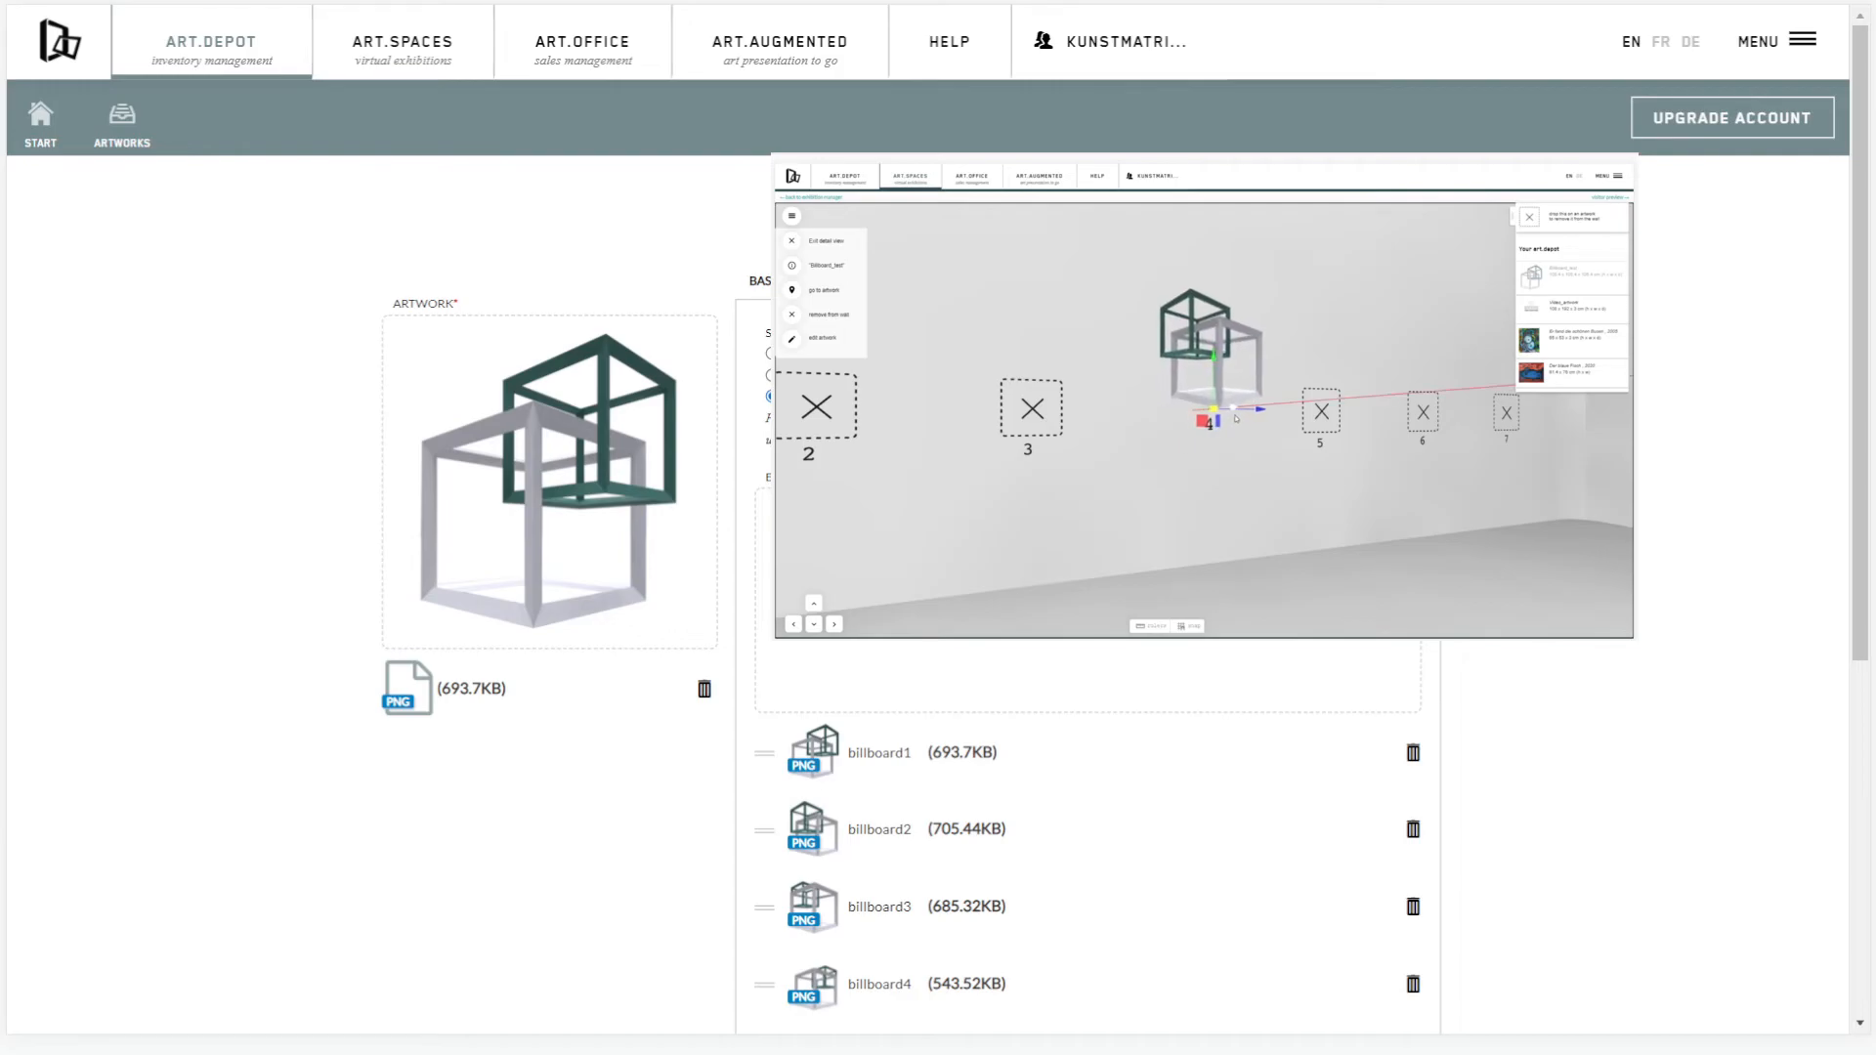
click(1443, 217)
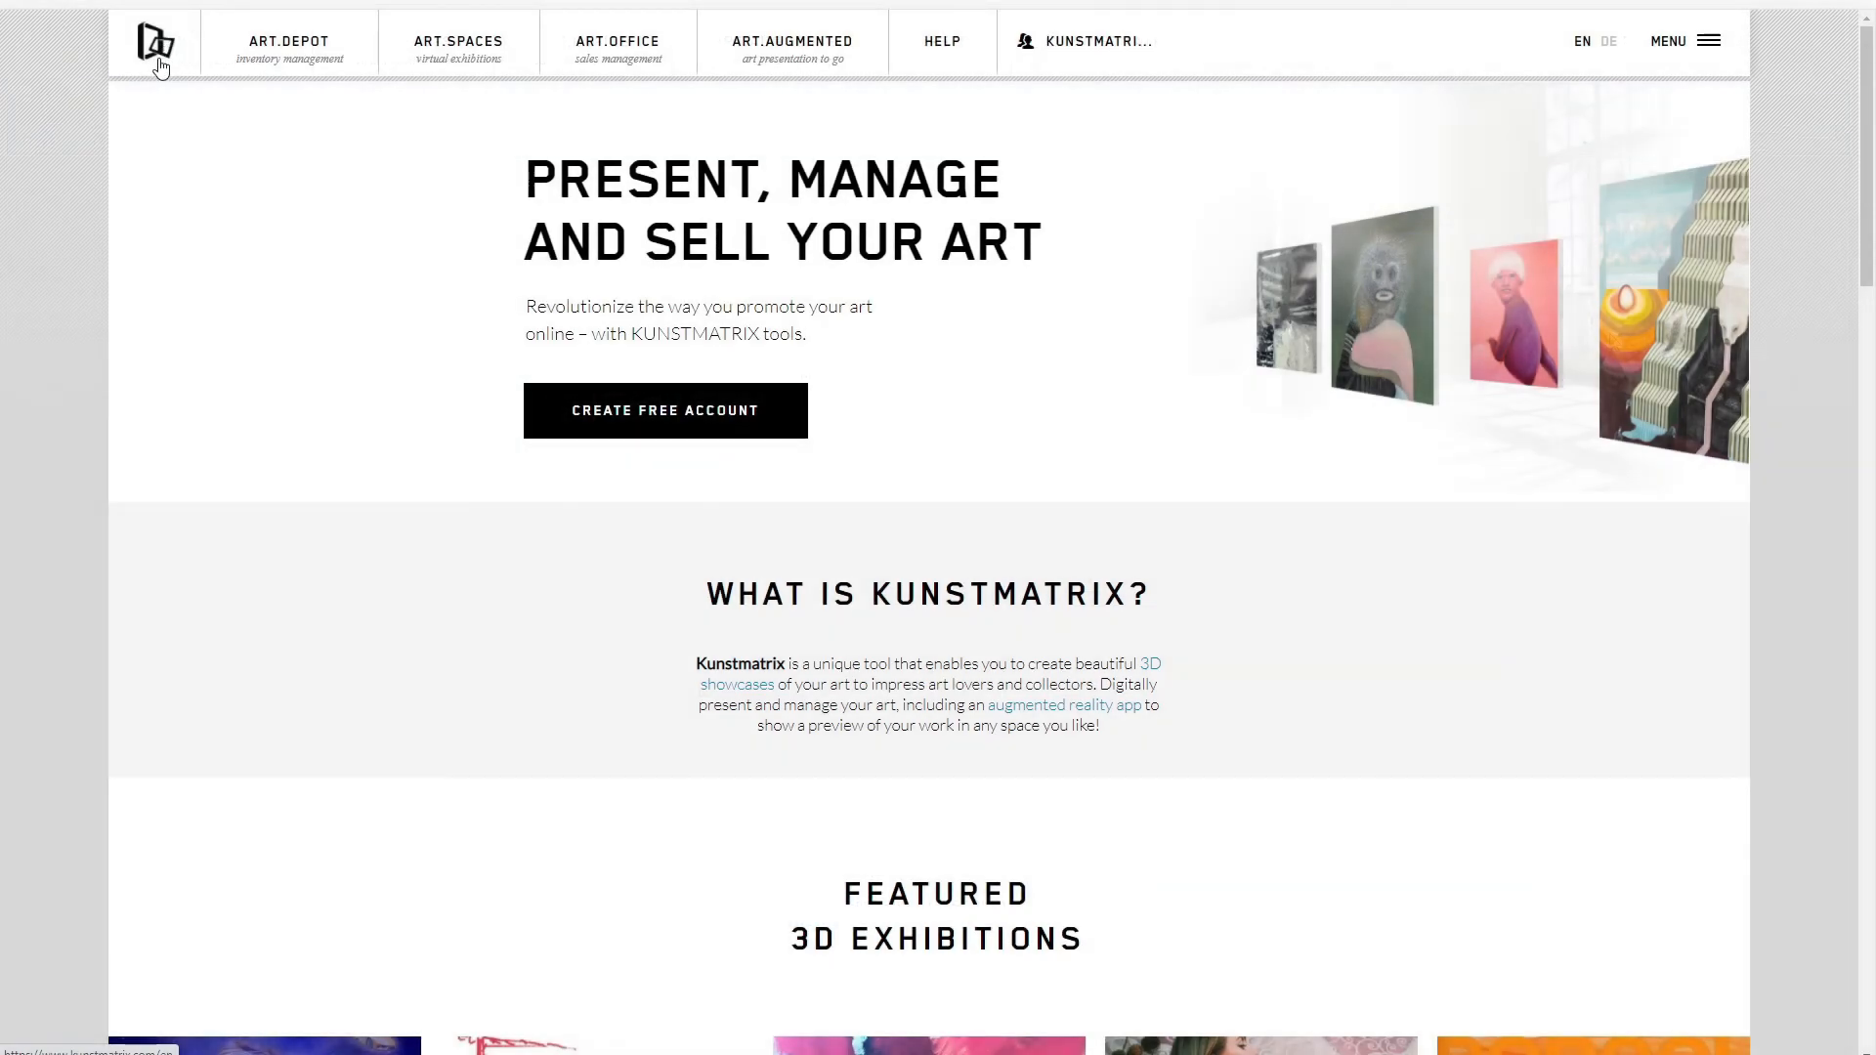
Look through the FAQs in the help section and open the Contact Us page
click(939, 53)
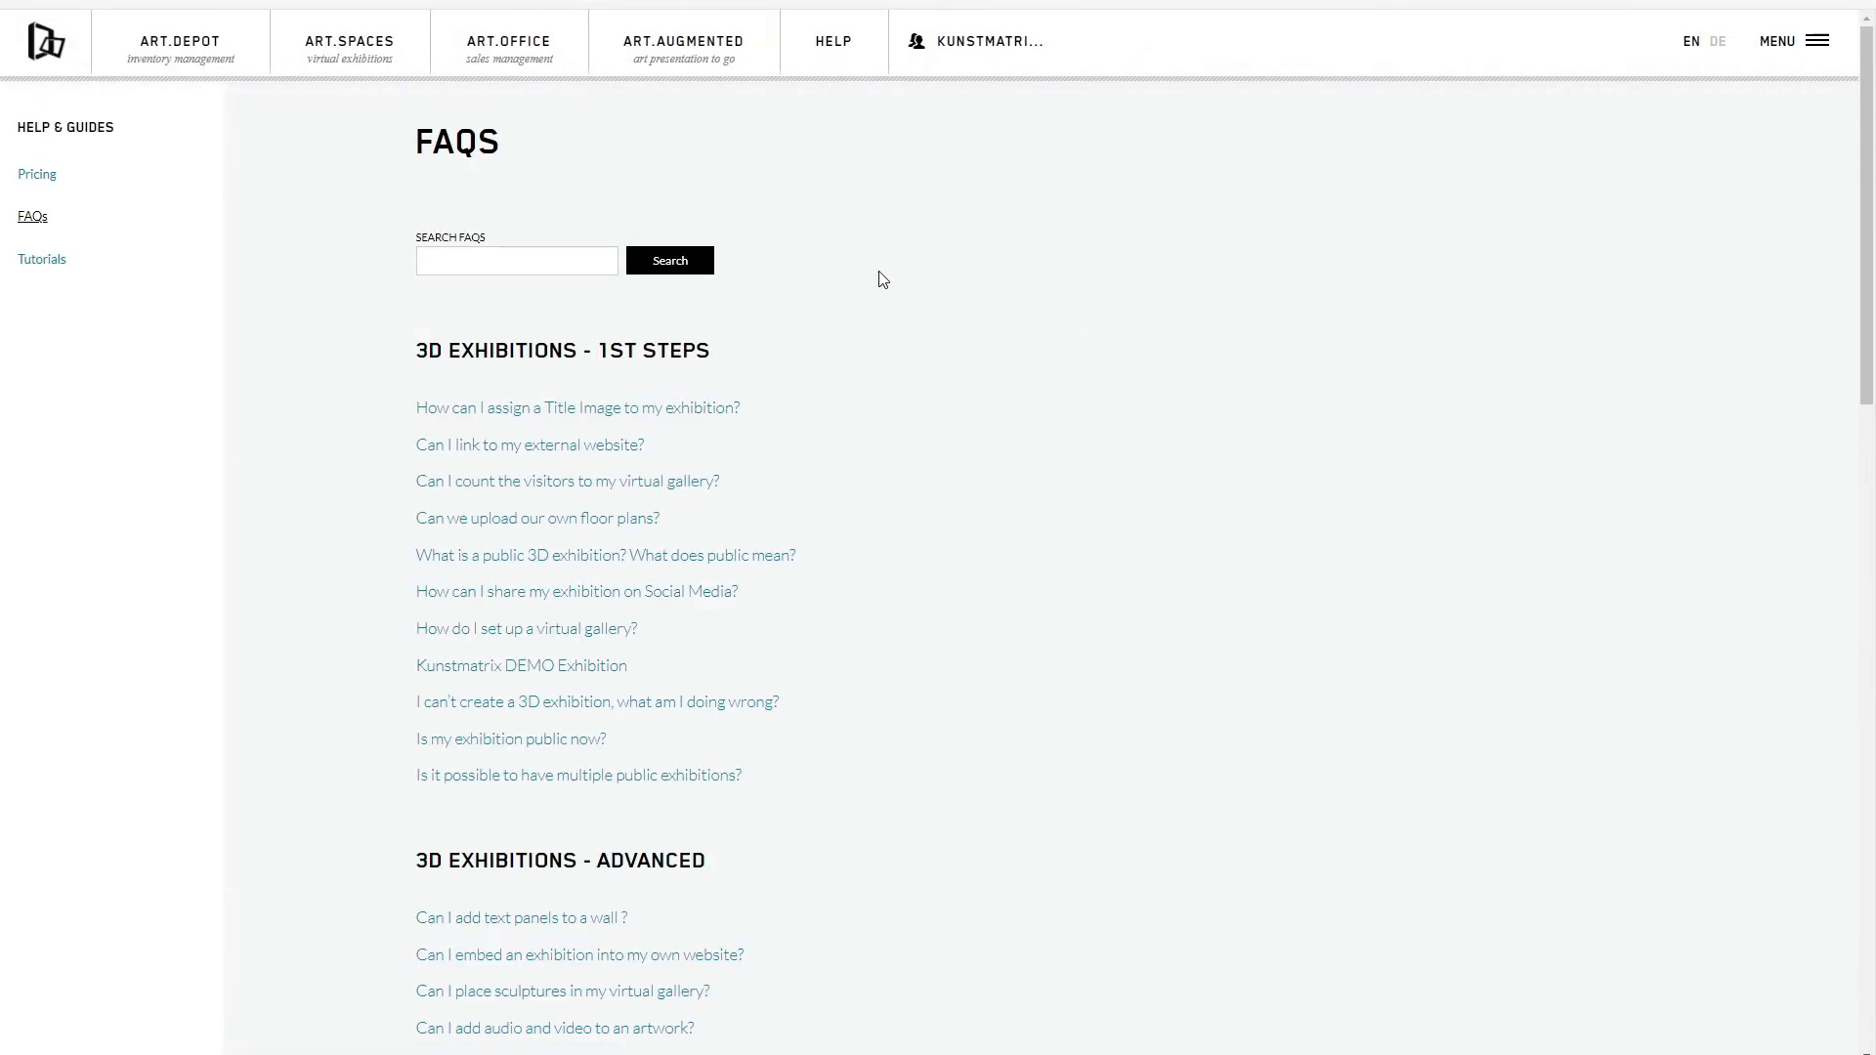
scroll(876, 281, down, 5)
scroll(883, 281, down, 7)
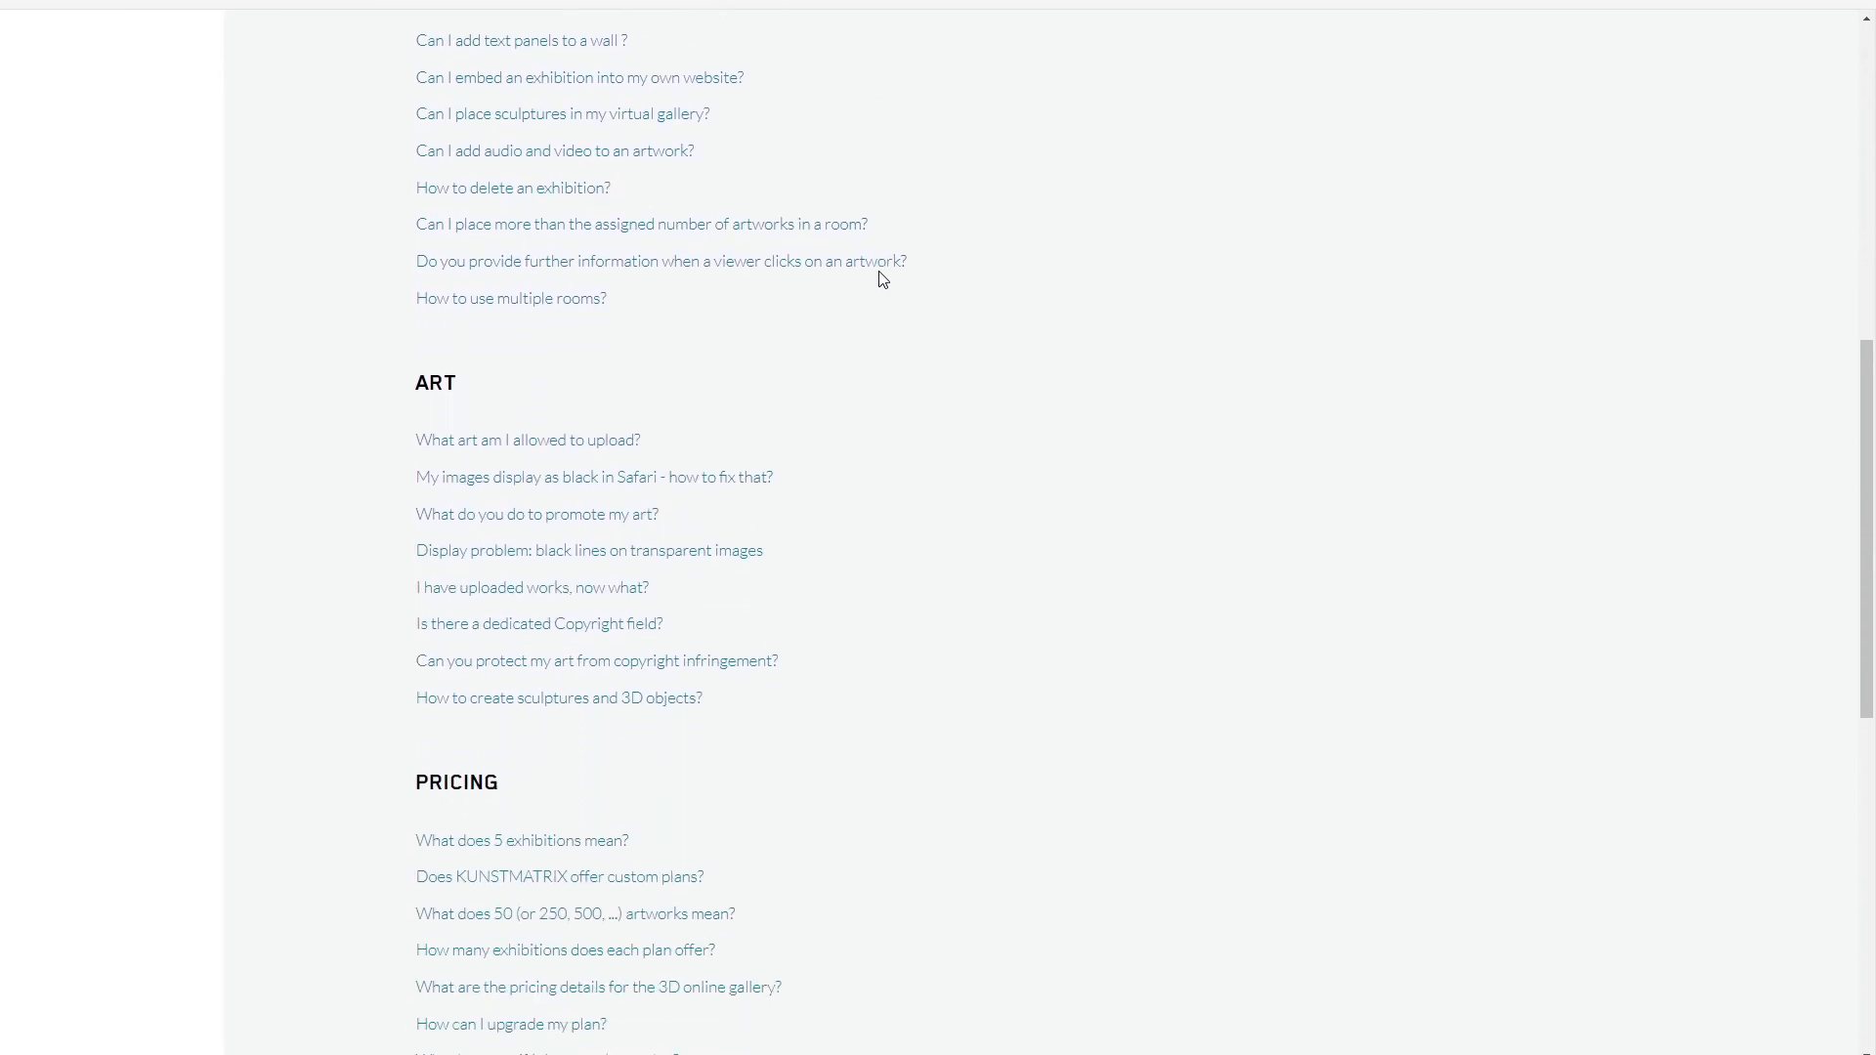
scroll(883, 281, down, 6)
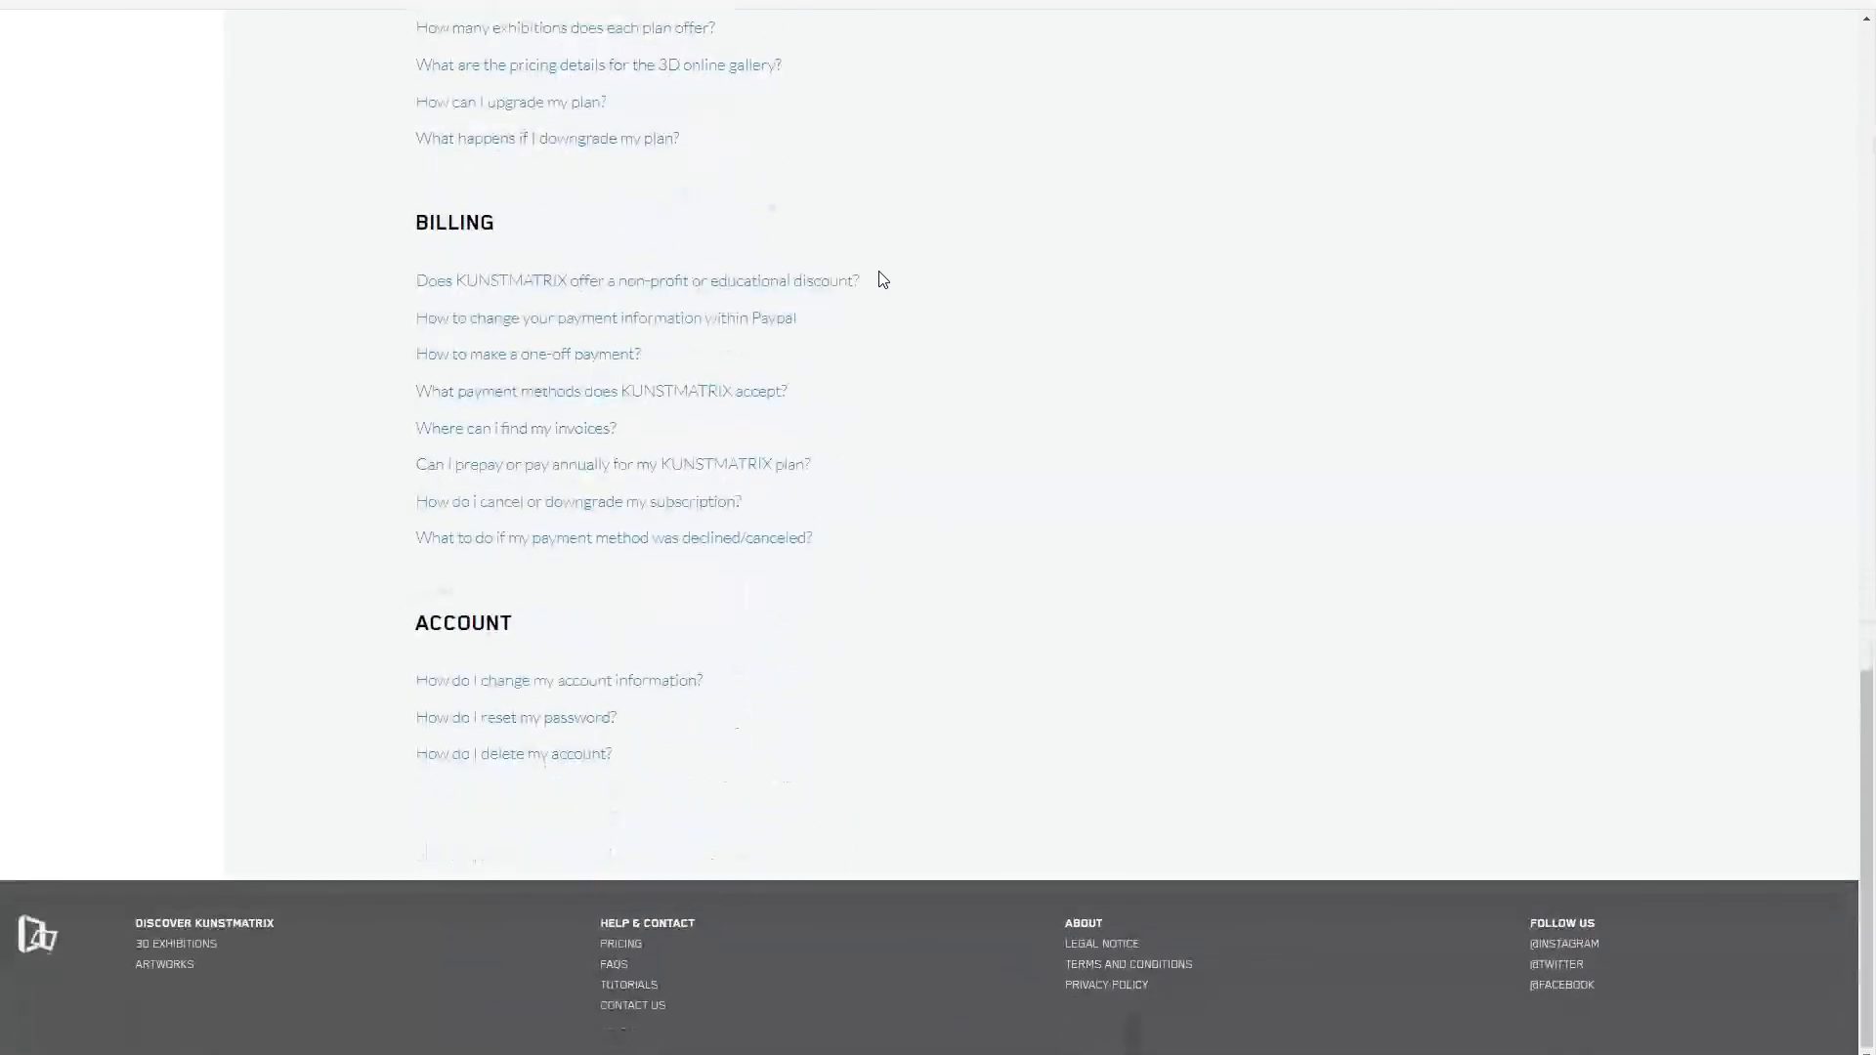
scroll(882, 280, up, 15)
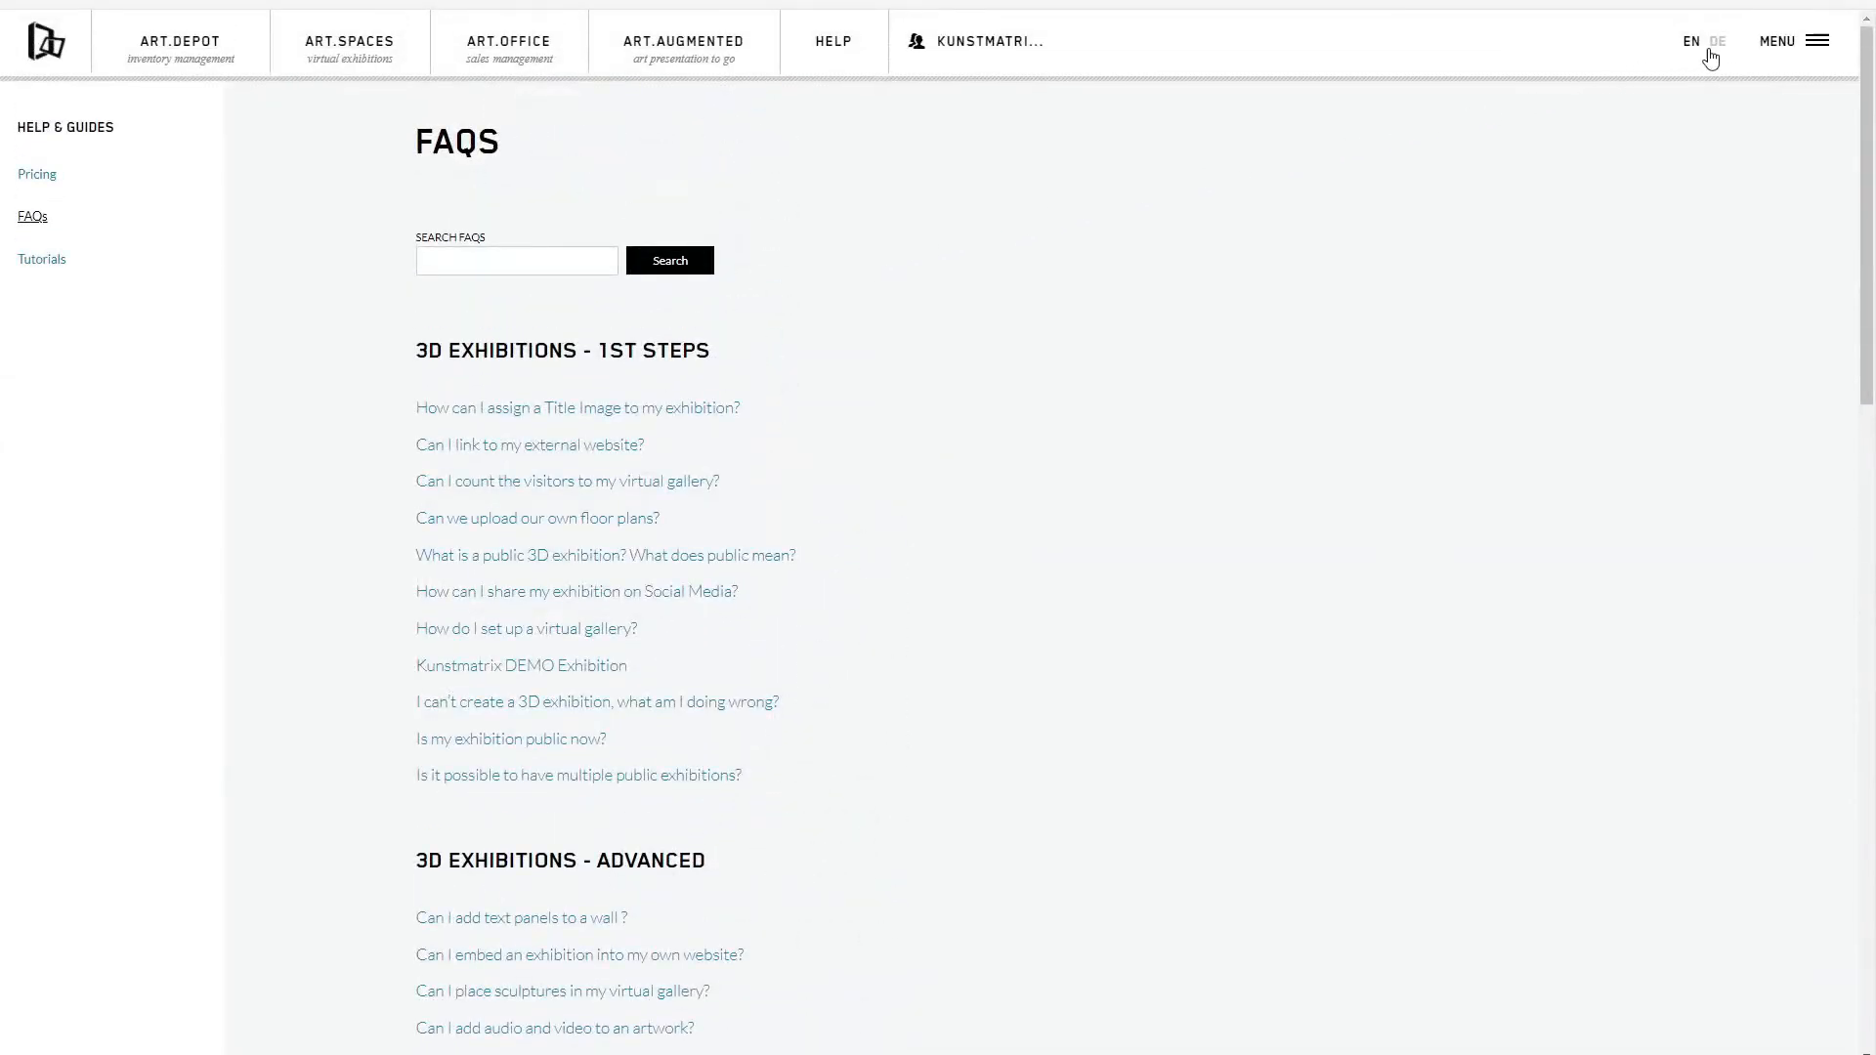
click(1817, 47)
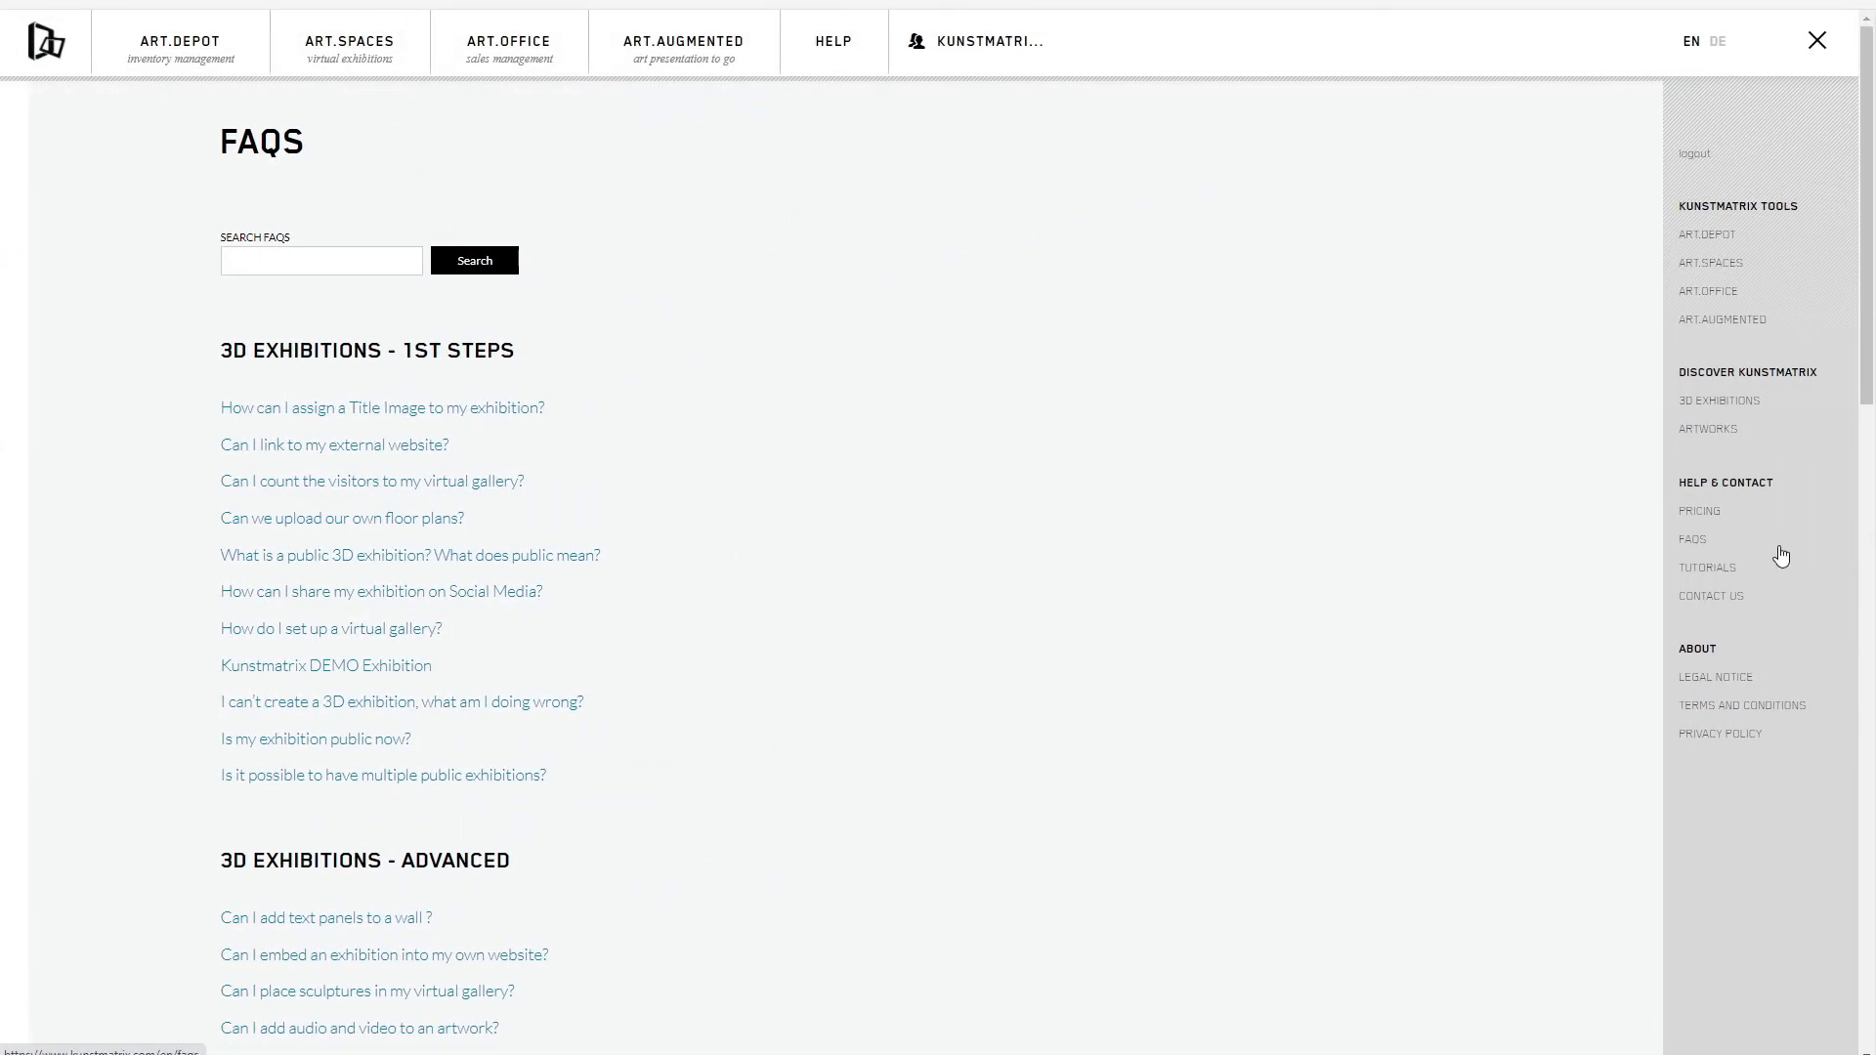
click(1726, 600)
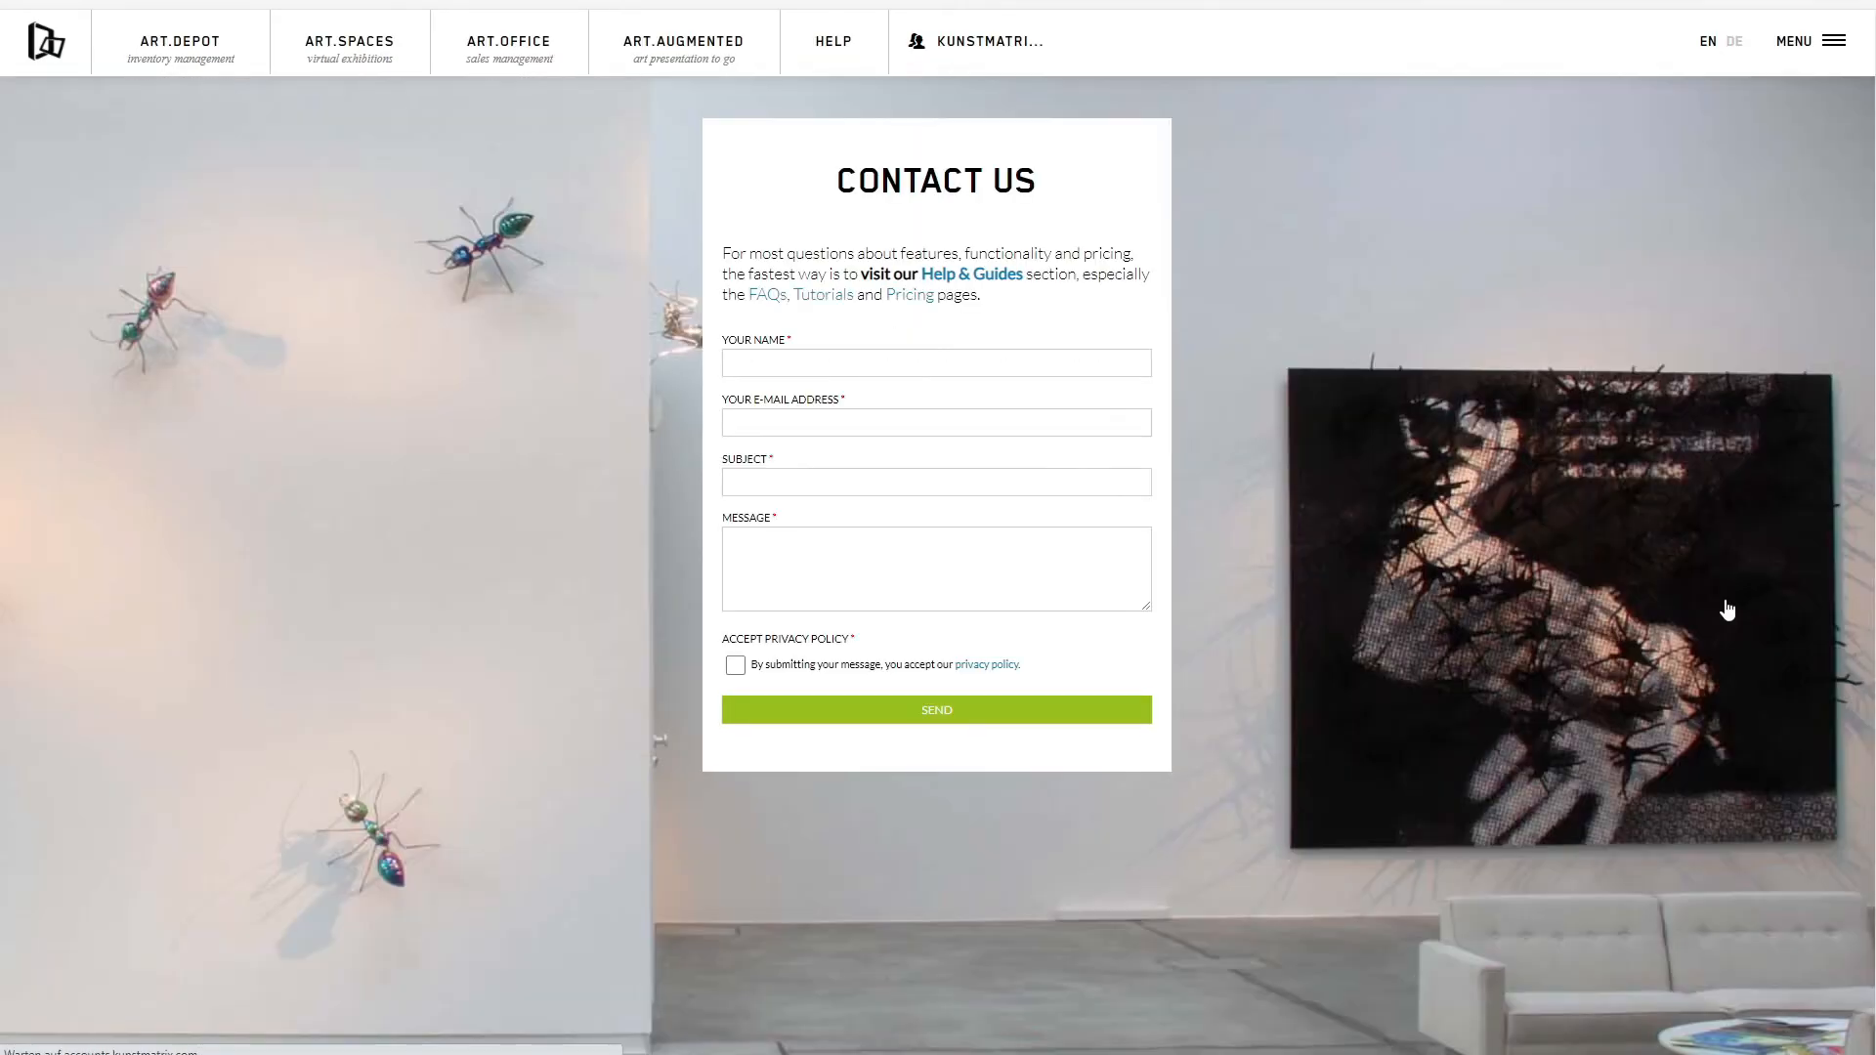